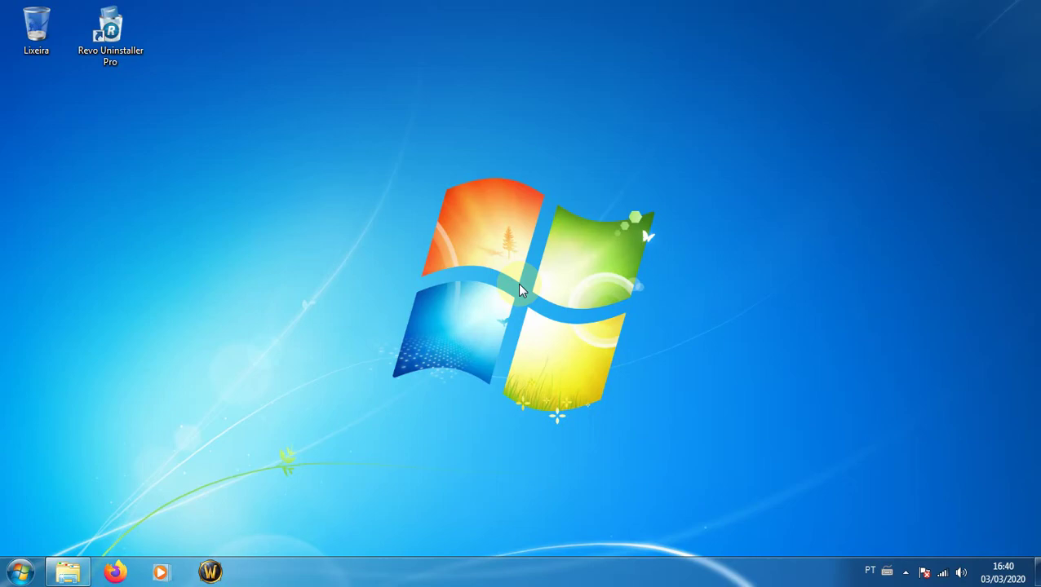
Switch to Windows Explorer and open the modules folder inside C:\Server\aCore
click(68, 571)
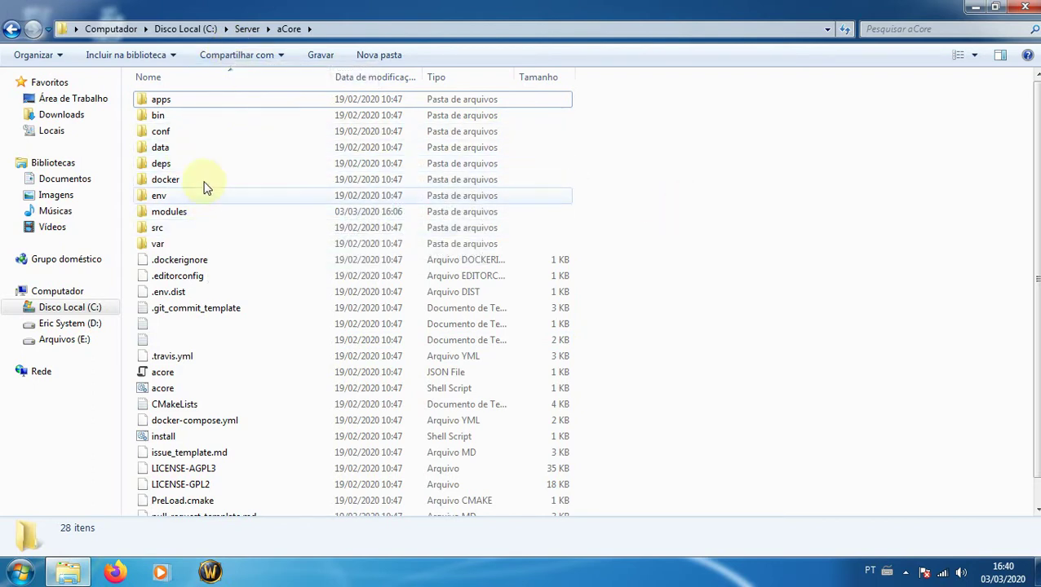
scroll(227, 297, down, 1)
scroll(228, 297, up, 1)
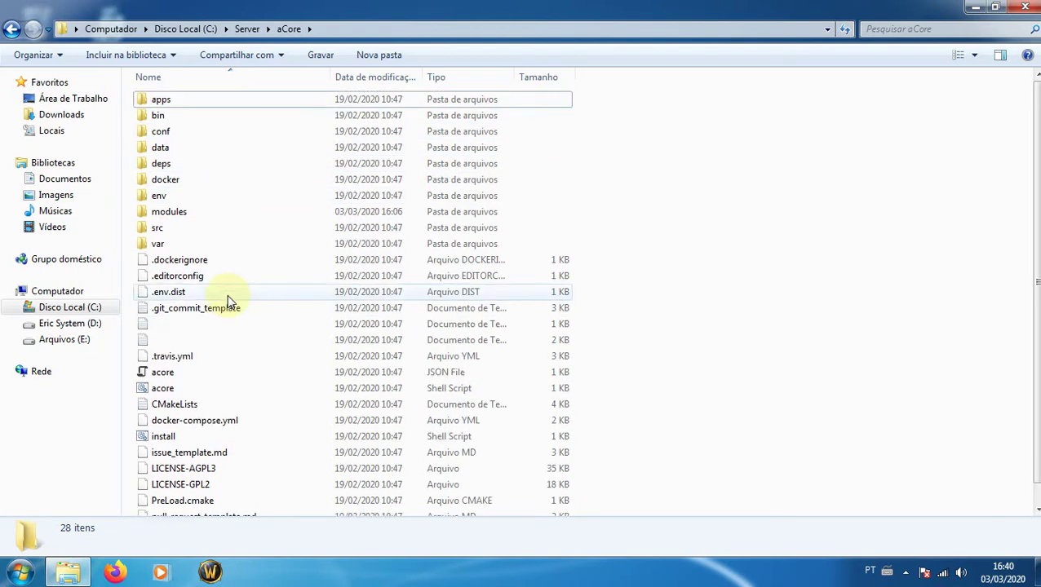
click(174, 215)
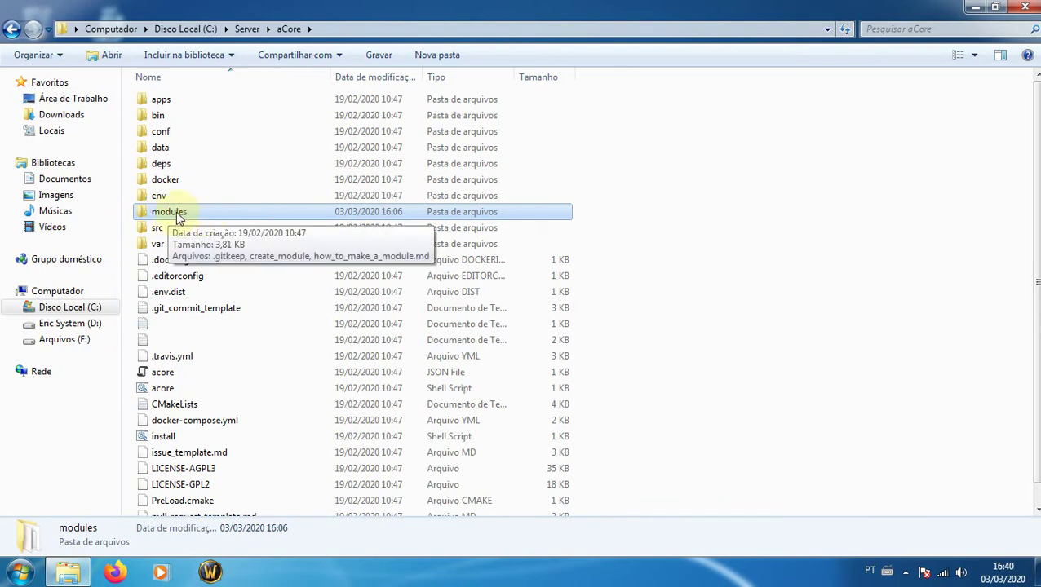
double_click(176, 215)
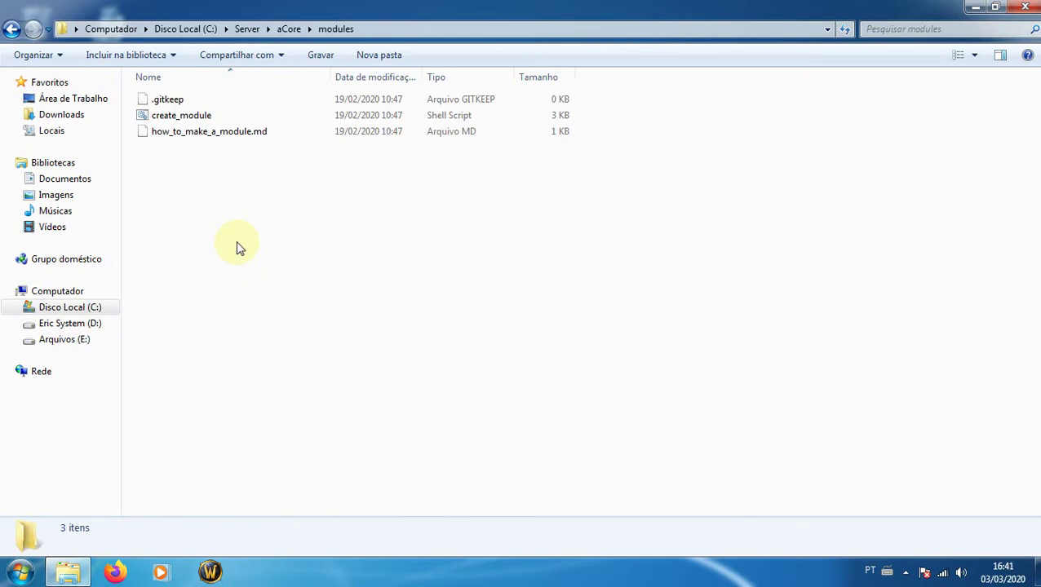
View how_to_make_a_module.md in Notepad++, close the file and return to the modules folder
click(177, 133)
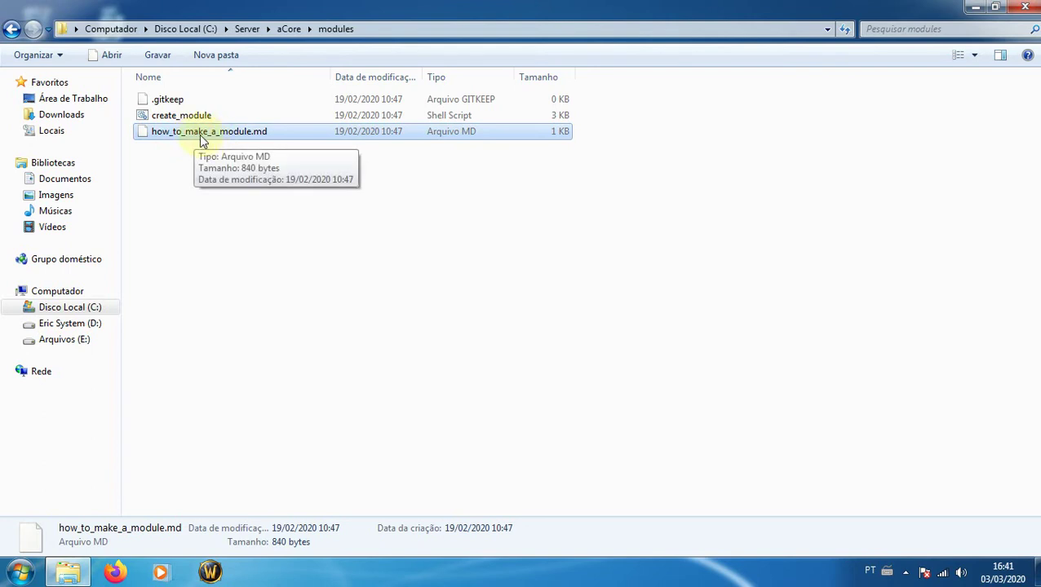
right_click(202, 140)
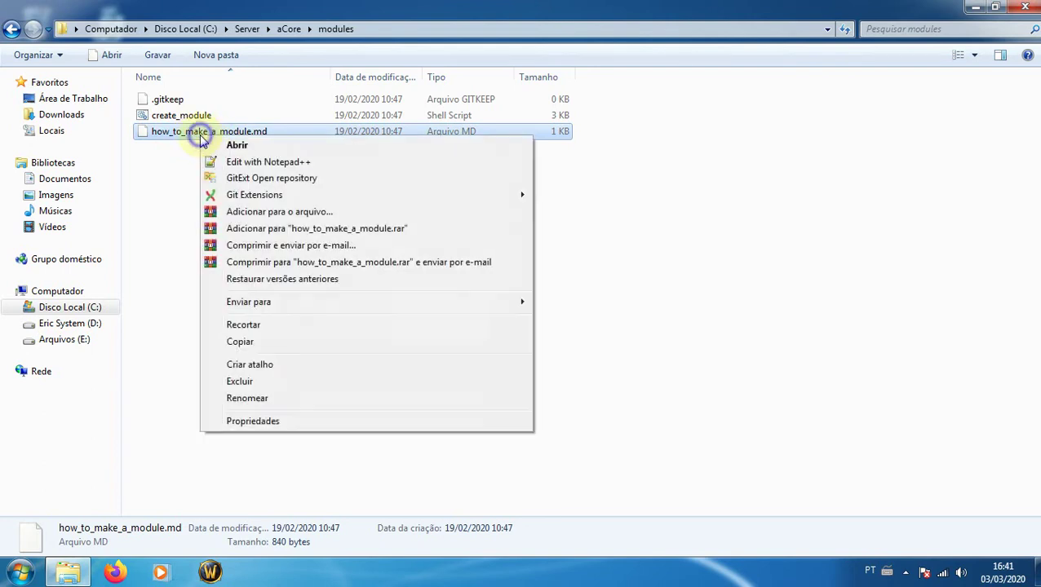
click(232, 160)
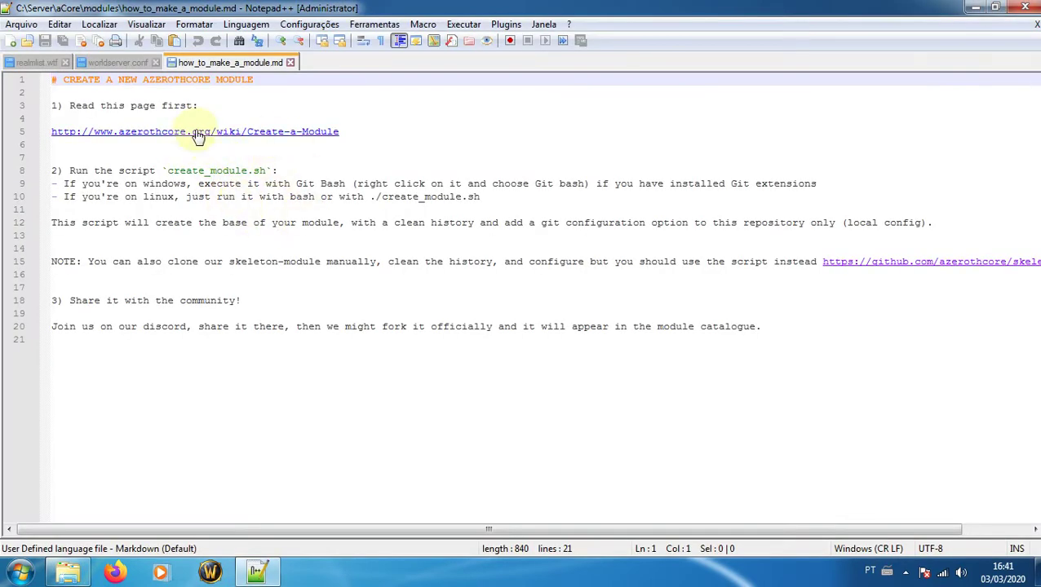
click(292, 65)
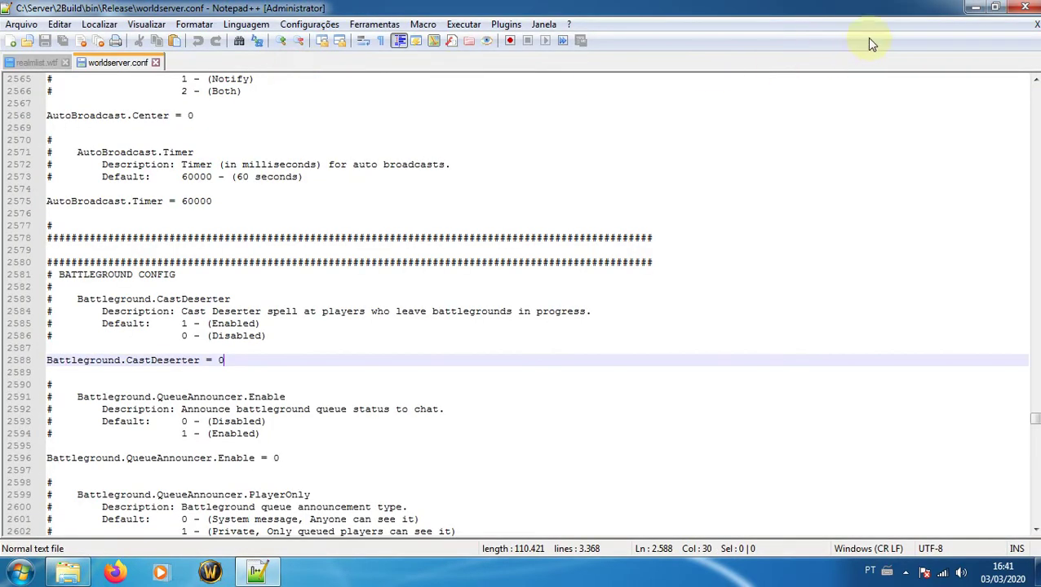
click(975, 8)
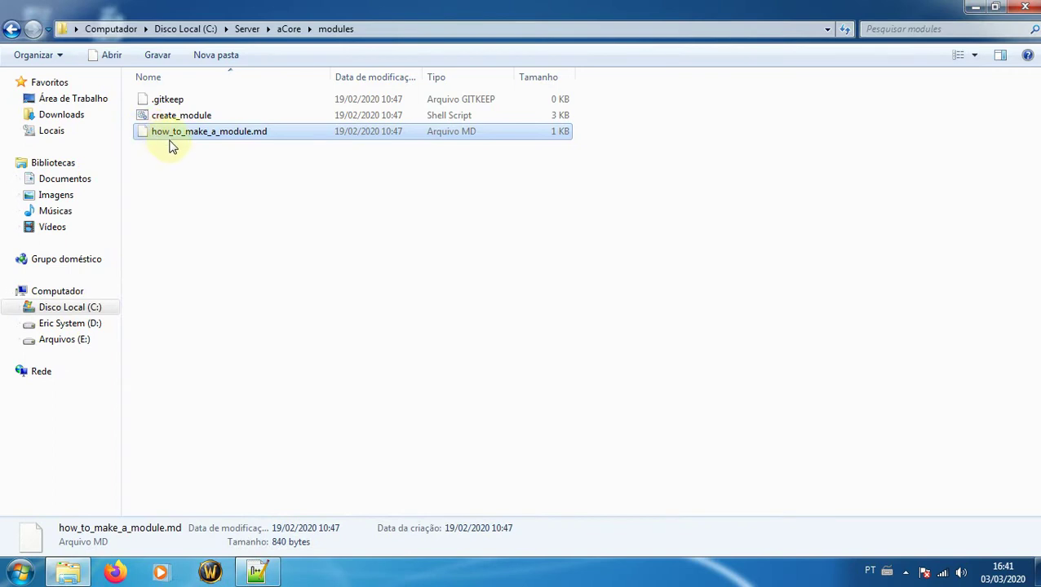
right_click(209, 218)
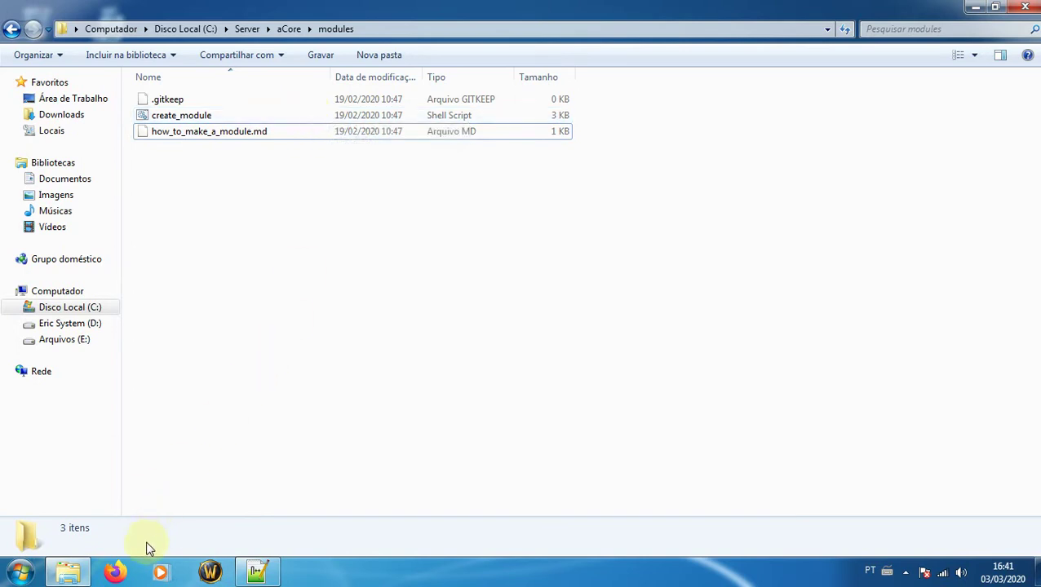
Switch to the Firefox browser
click(117, 572)
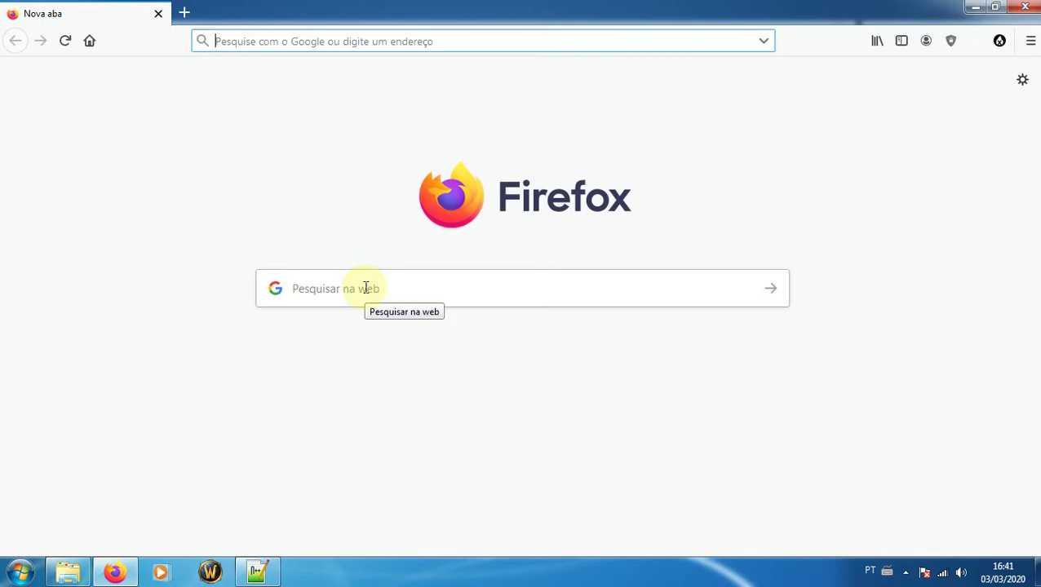
text(github.com/)
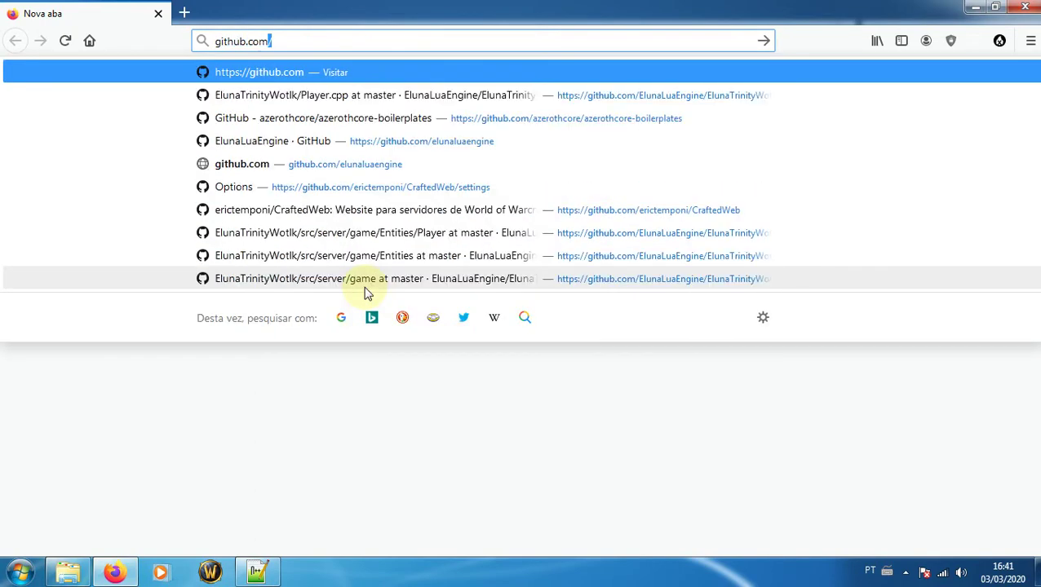
key(ctrl+a)
text(github.com)
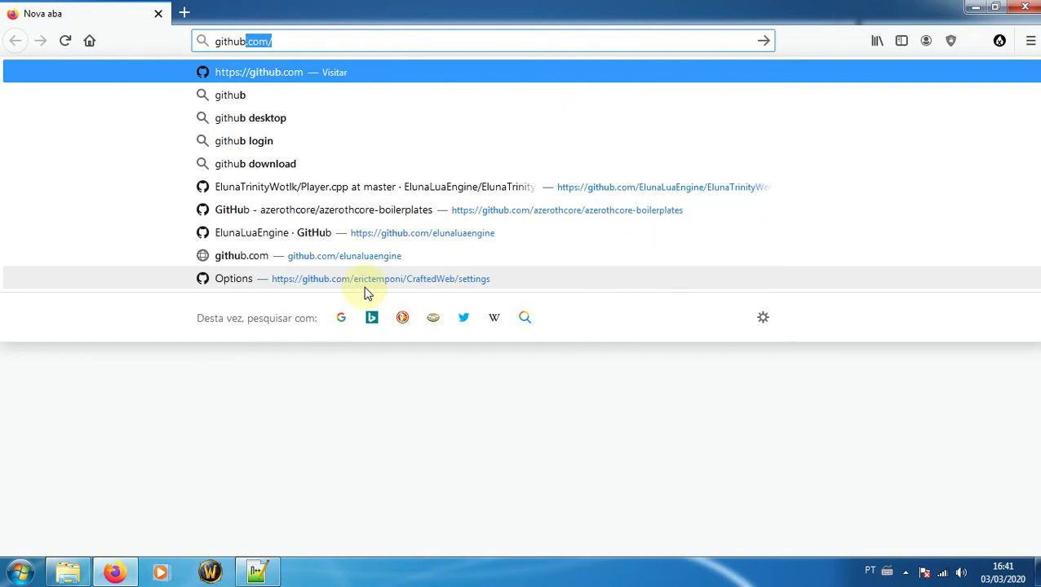
text(/azertoch)
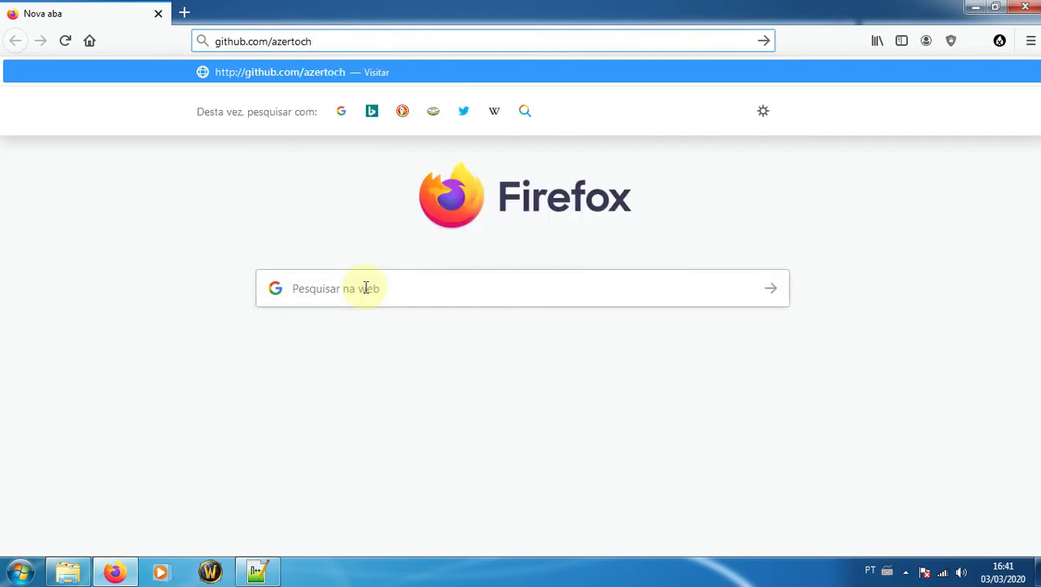
Search the web for azerothcore, open the official AzerothCore website and go to its GitHub repositories
key(ctrl+a)
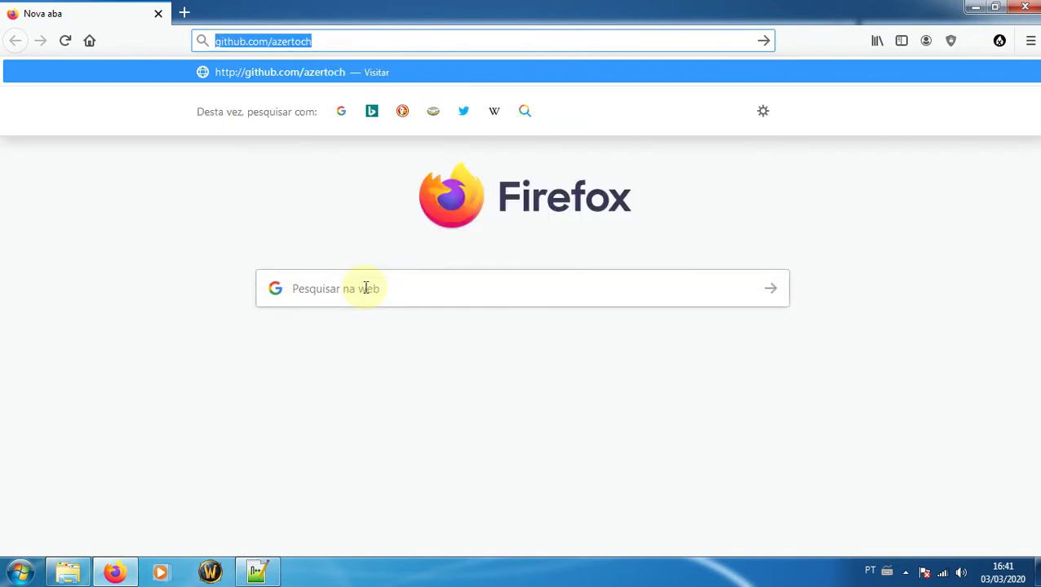
text(az)
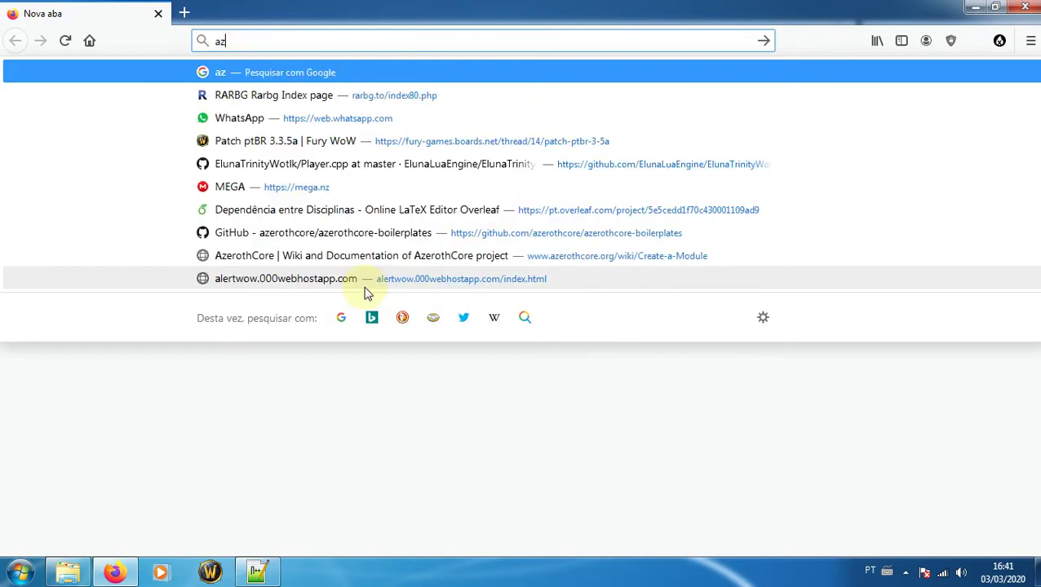
text(erothcore)
key(Return)
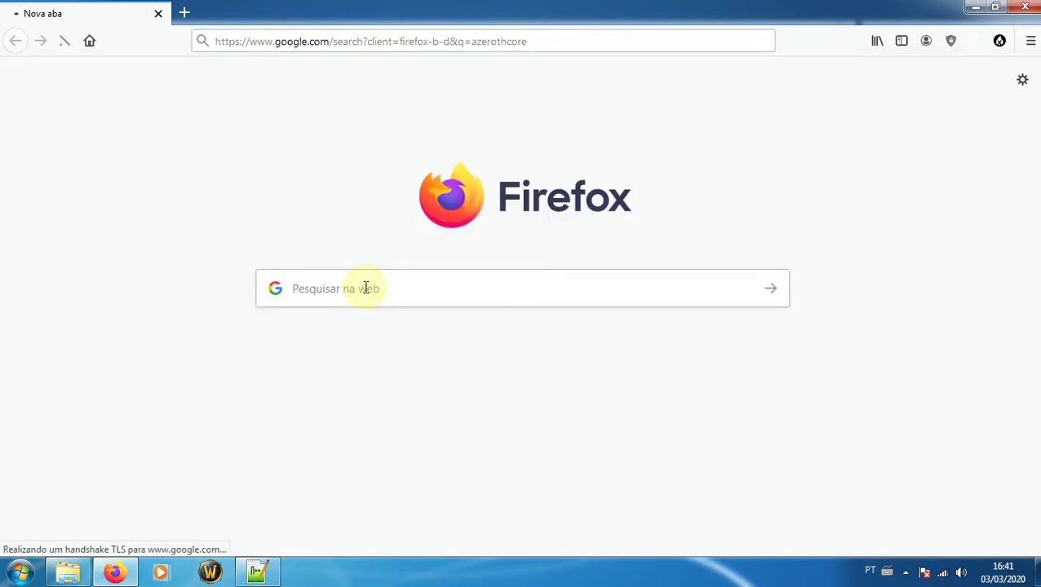
click(181, 218)
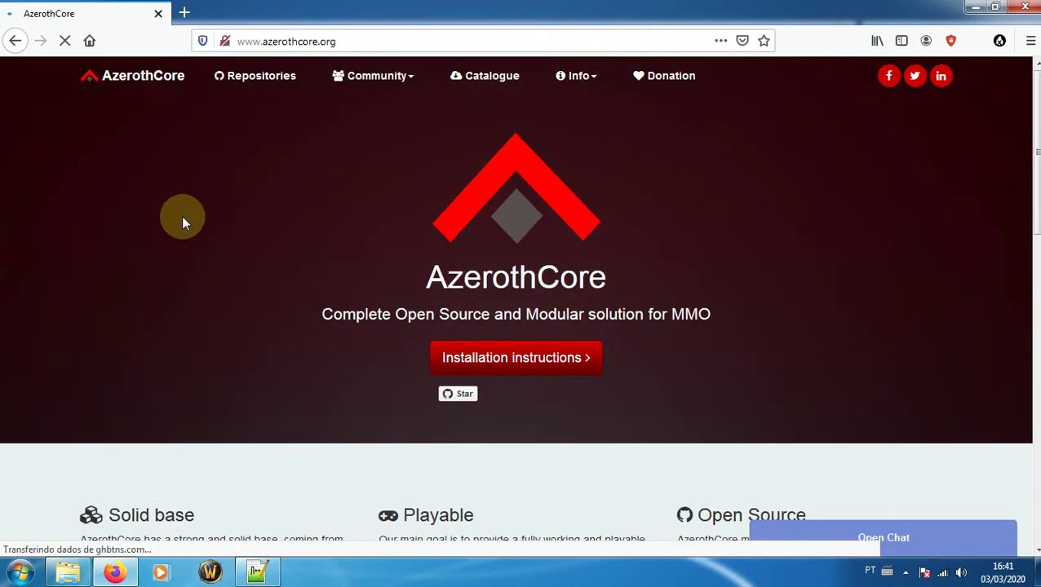
click(273, 80)
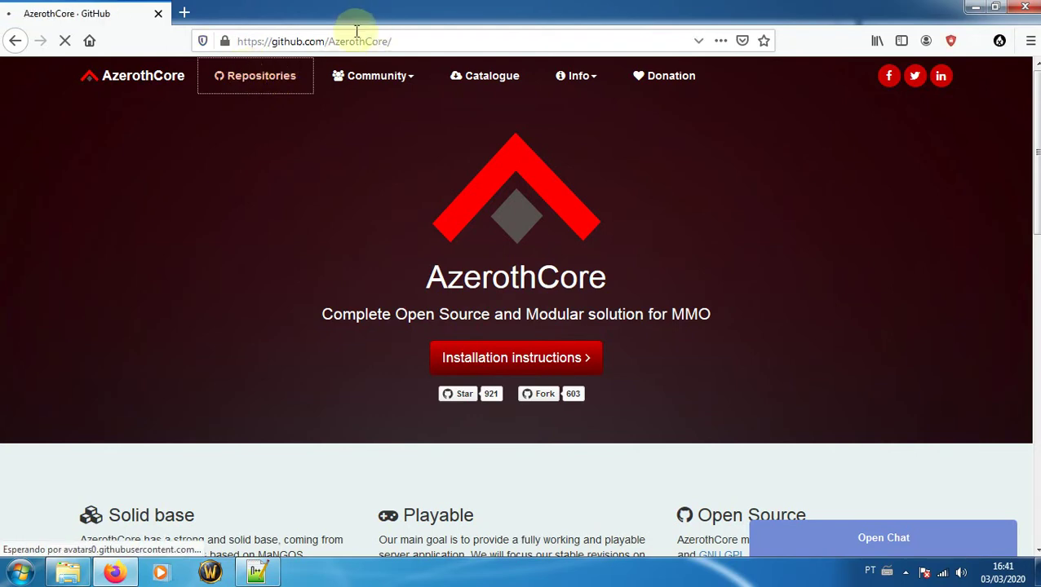
Examine the pinned projects and the modules listed on the first page of AzerothCore's GitHub repositories
scroll(309, 211, down, 2)
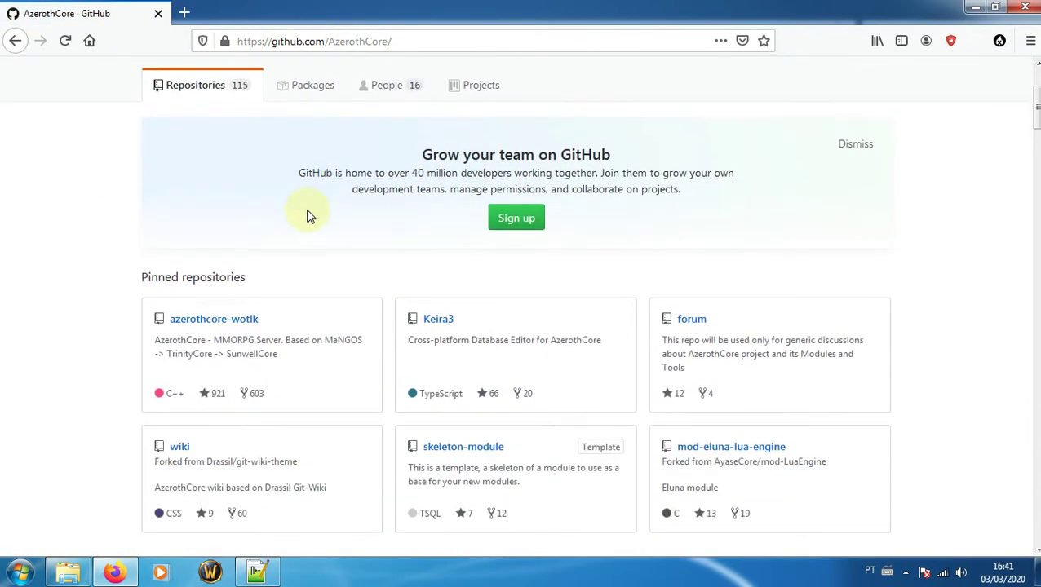
scroll(298, 207, down, 1)
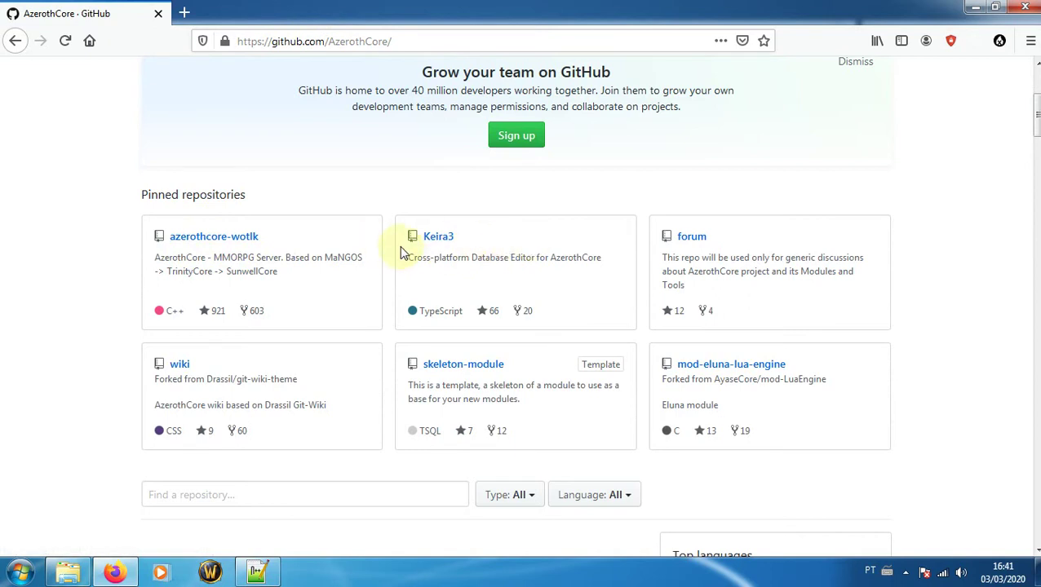
scroll(399, 245, down, 2)
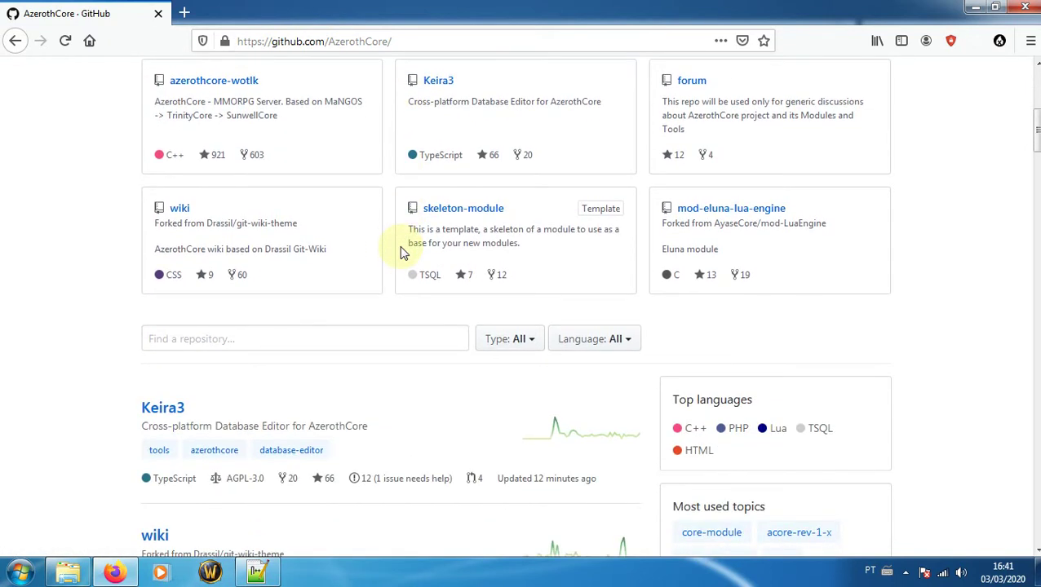
scroll(399, 246, down, 1)
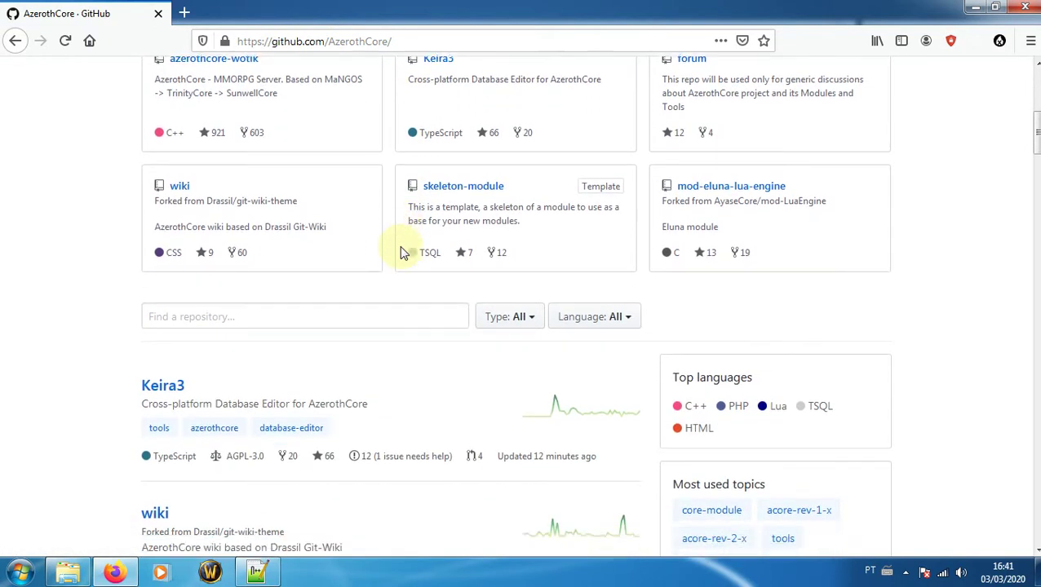
scroll(471, 251, up, 1)
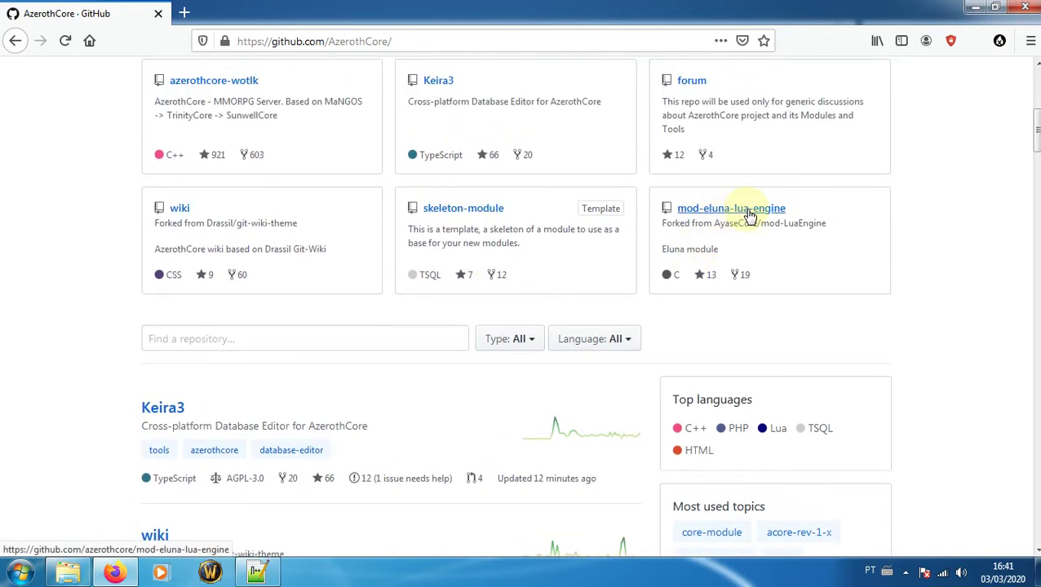
scroll(441, 218, down, 3)
scroll(440, 218, down, 2)
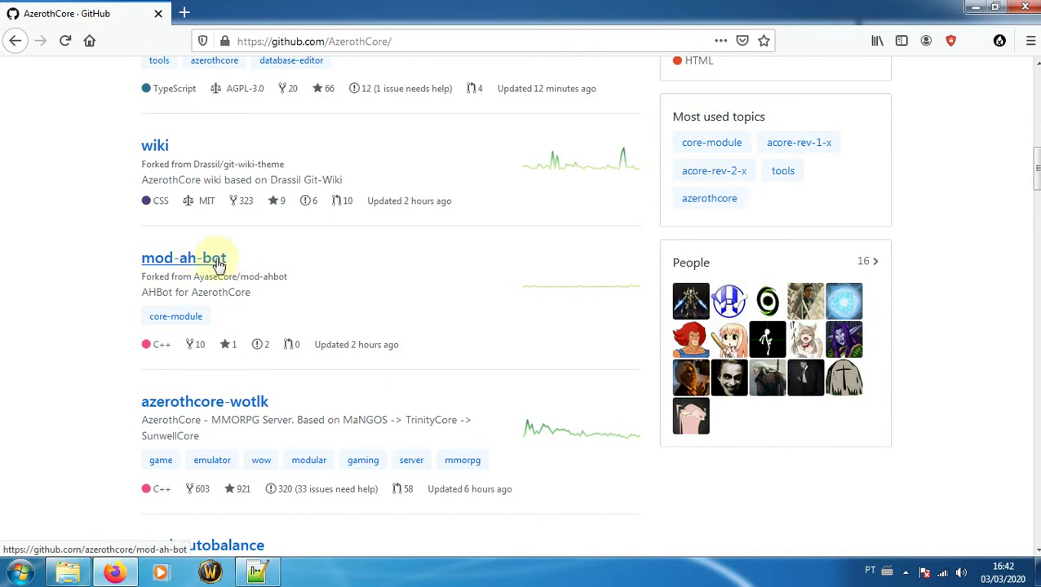
scroll(122, 277, down, 2)
scroll(118, 279, down, 3)
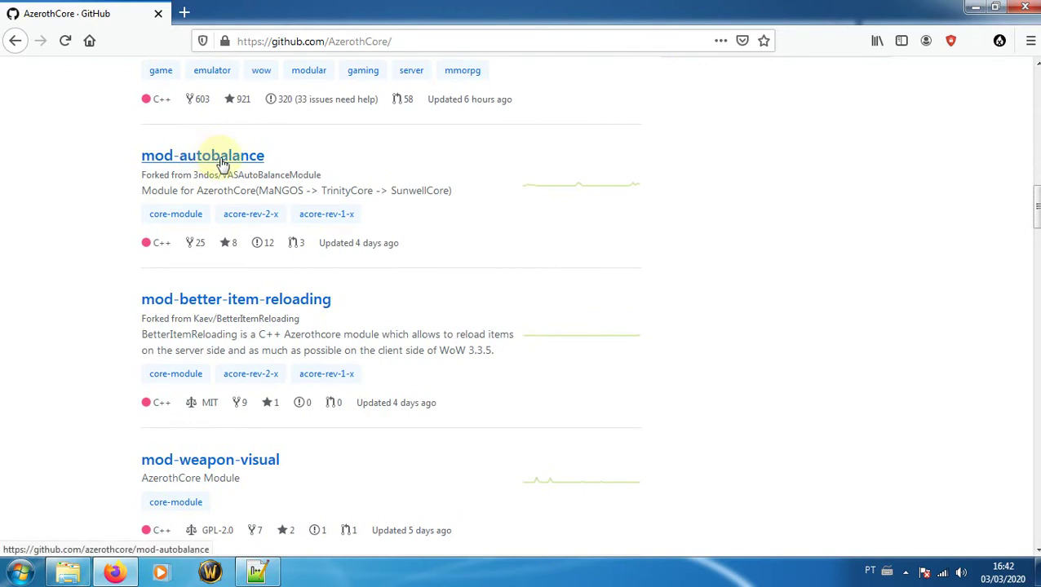
scroll(159, 228, down, 2)
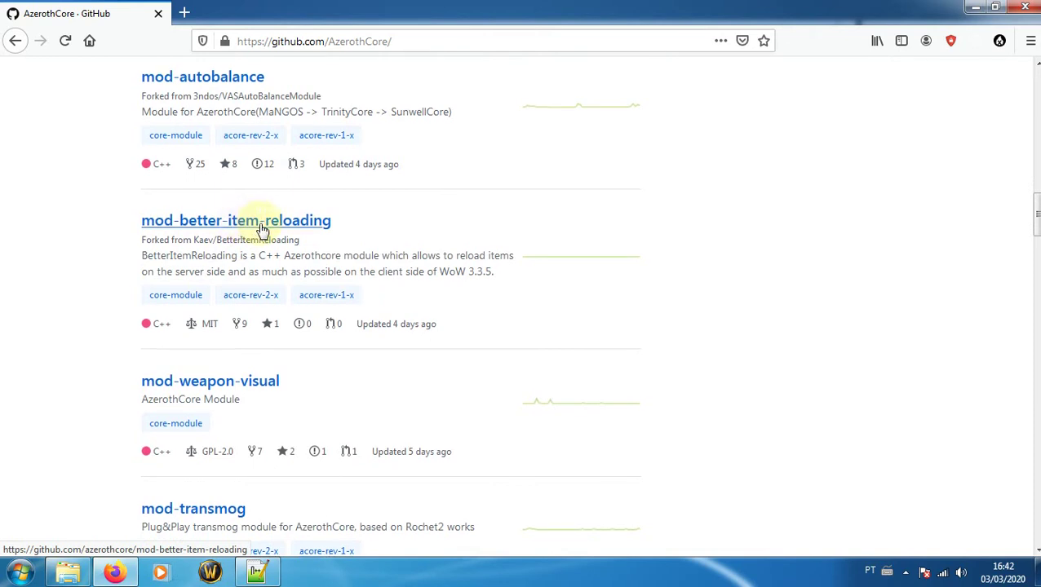
scroll(269, 237, down, 4)
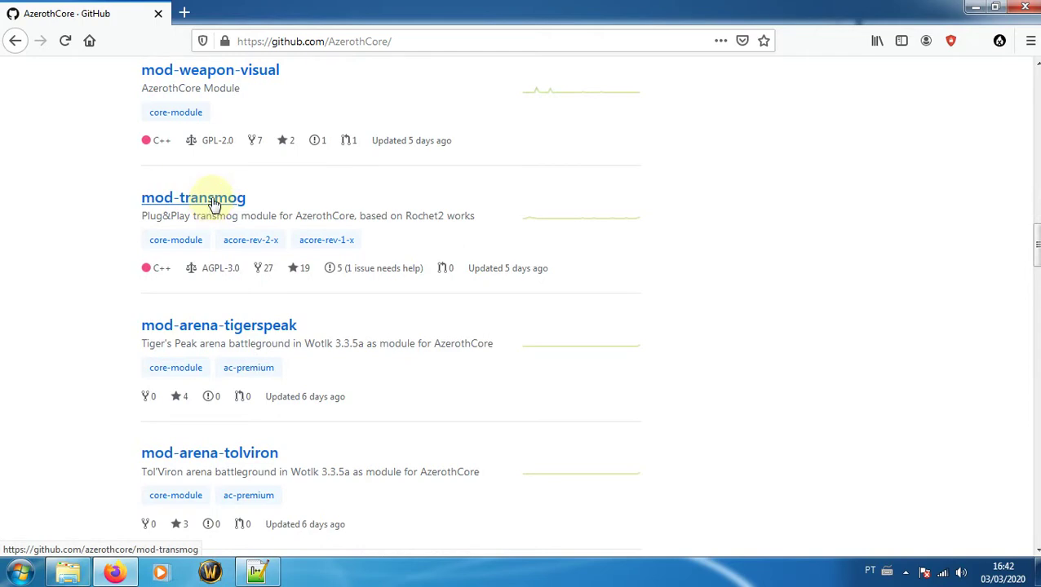
scroll(231, 282, down, 2)
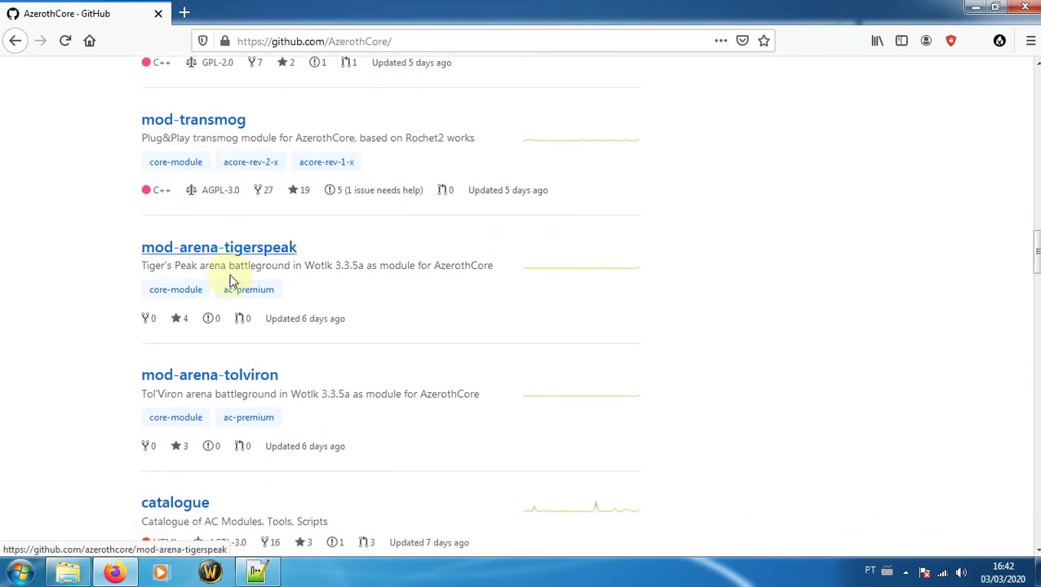
scroll(231, 281, up, 3)
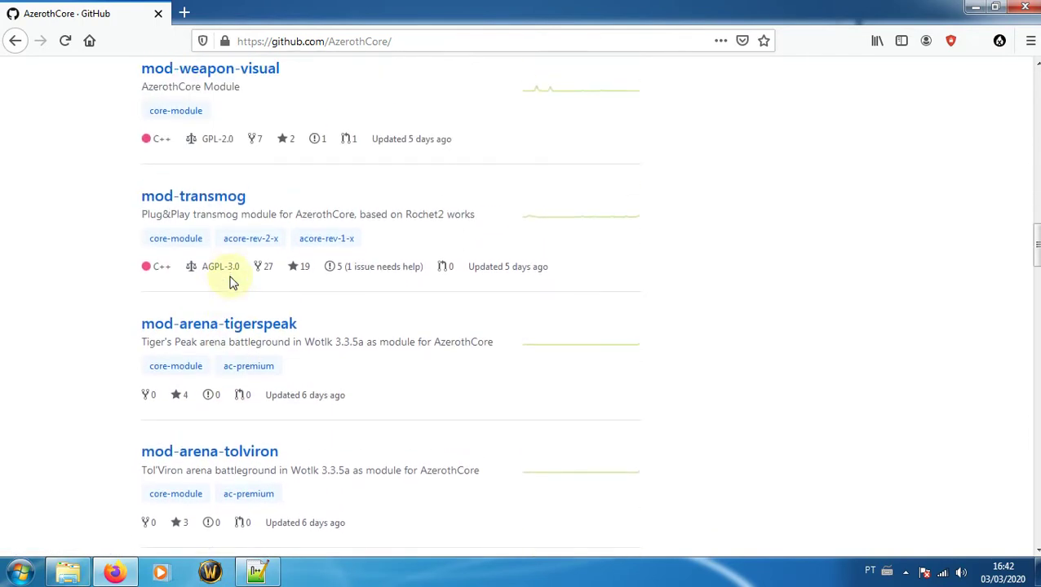
scroll(230, 277, down, 11)
scroll(231, 263, down, 4)
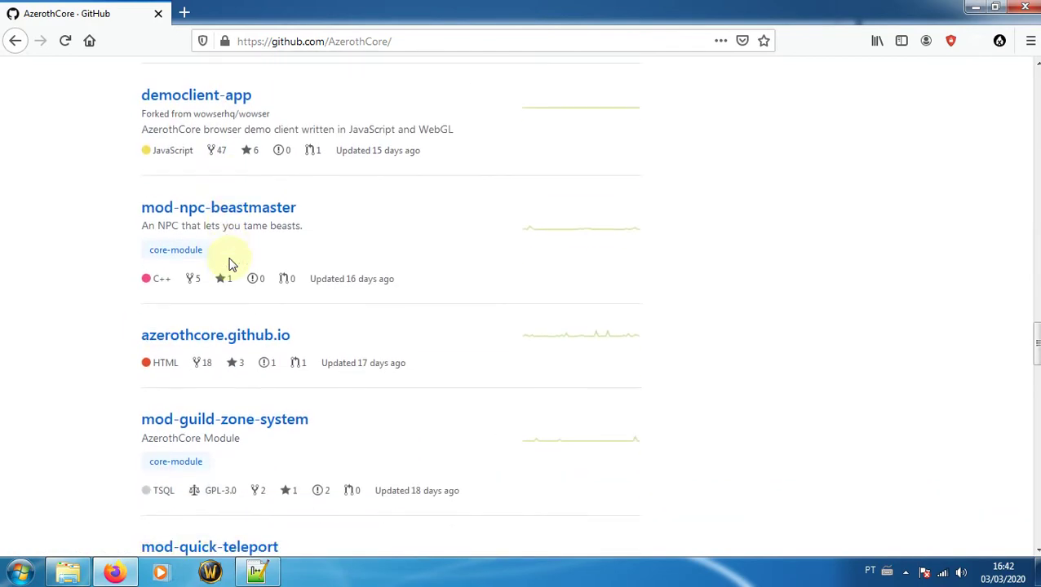
scroll(226, 302, down, 1)
scroll(227, 303, down, 10)
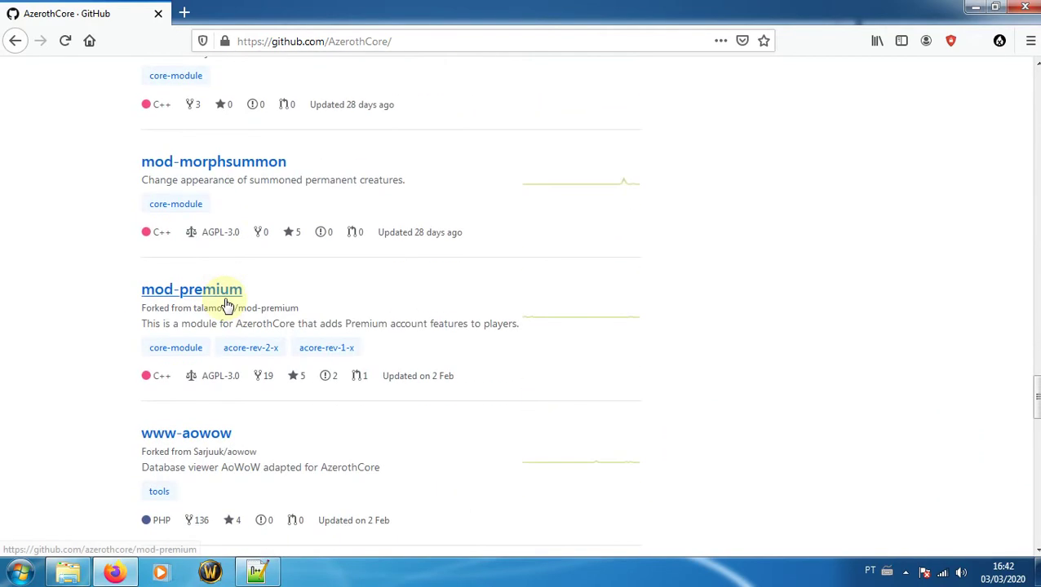
scroll(227, 303, down, 8)
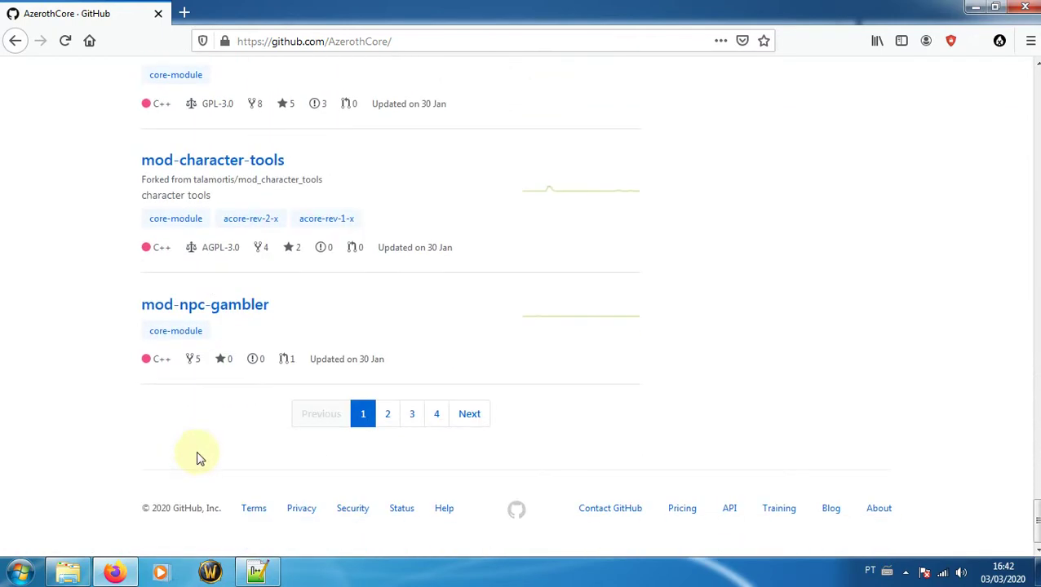
Open the mod-antifarming repository from the second page of AzerothCore's GitHub repositories
click(387, 415)
scroll(336, 320, down, 11)
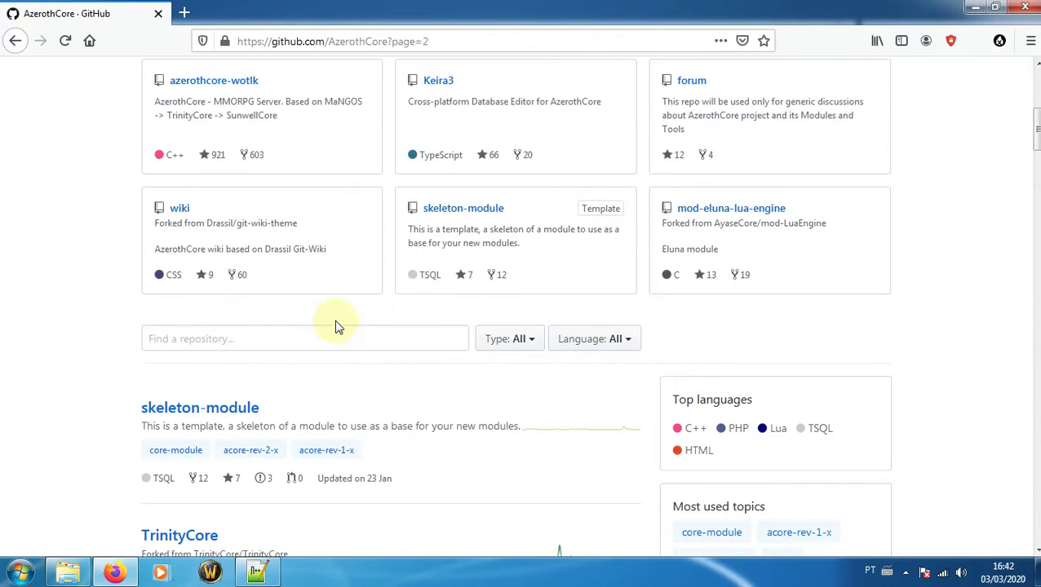
scroll(336, 322, down, 12)
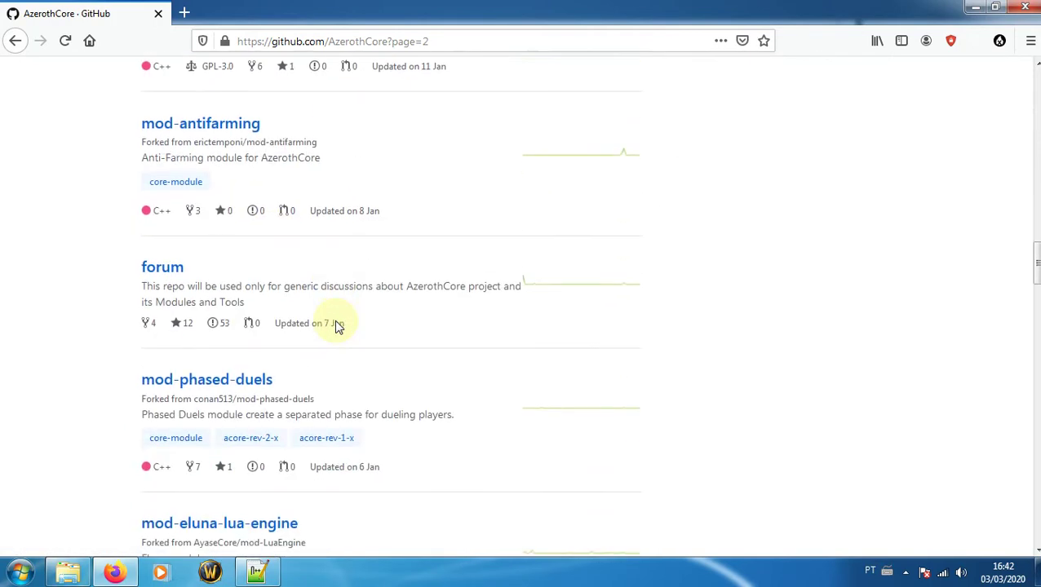
click(220, 123)
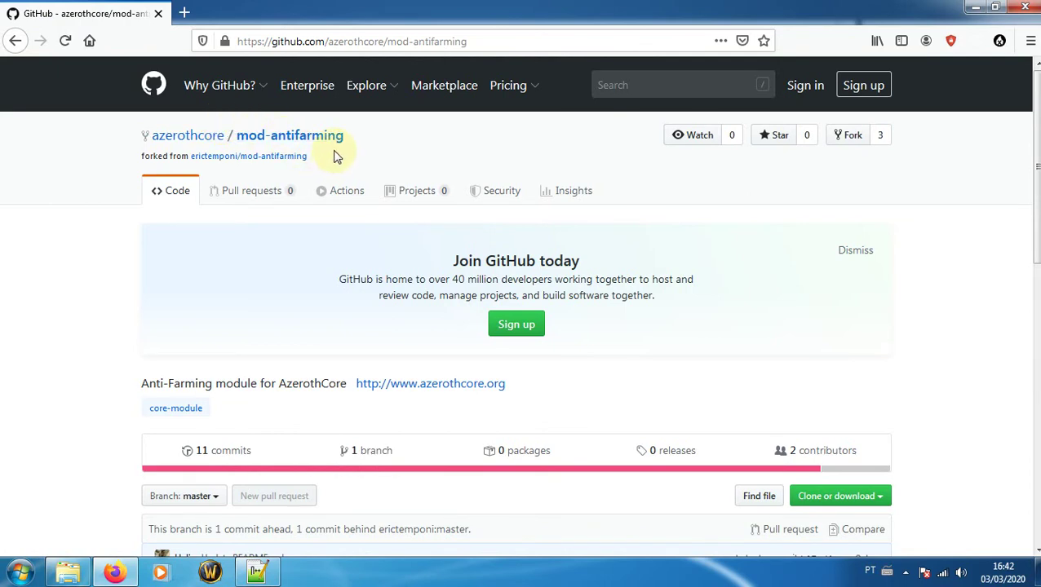
Look over the mod-antifarming repository page and copy its HTTPS clone URL
scroll(214, 253, down, 5)
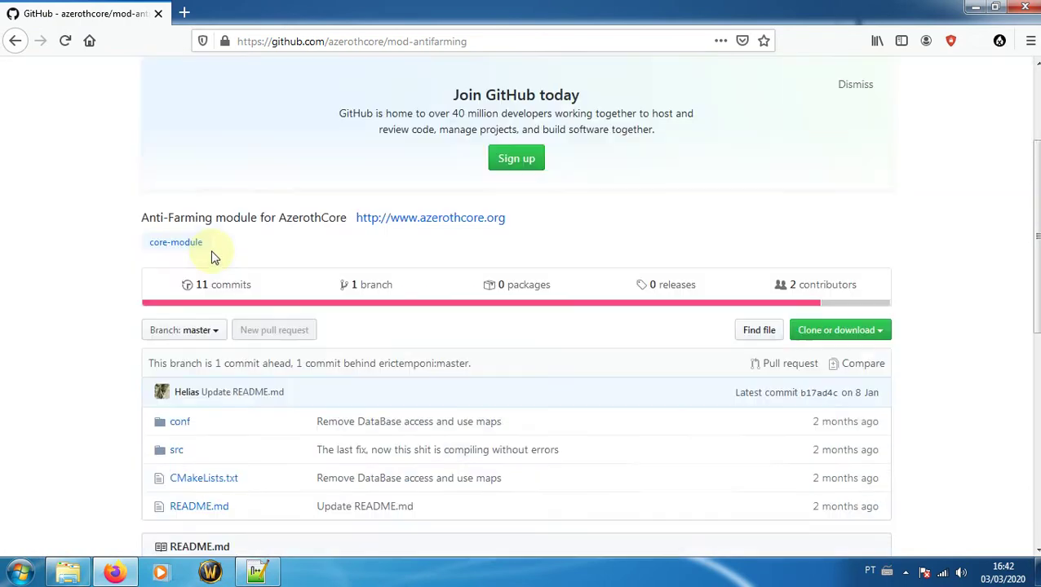
scroll(63, 233, up, 2)
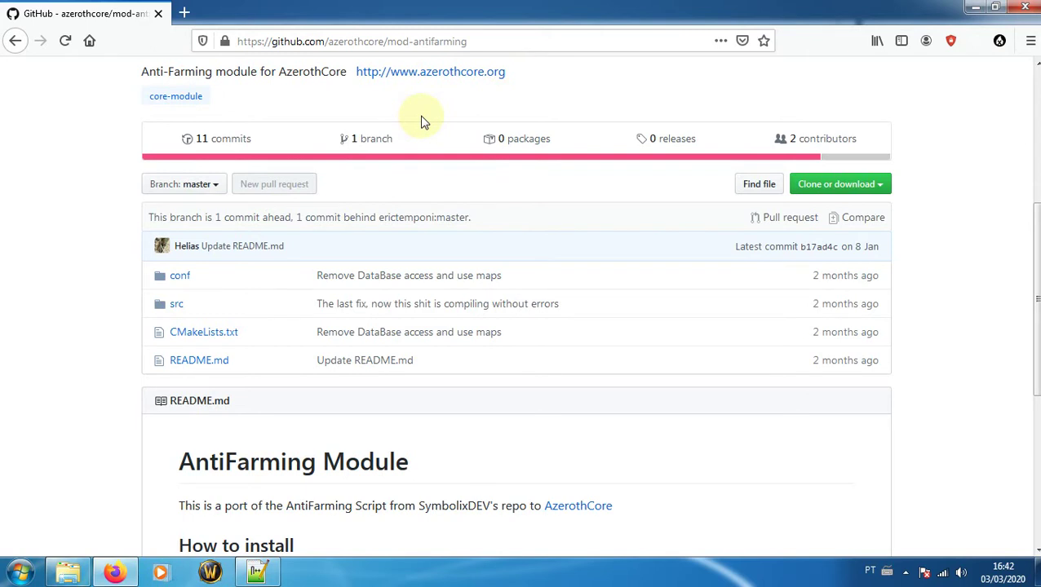
click(879, 186)
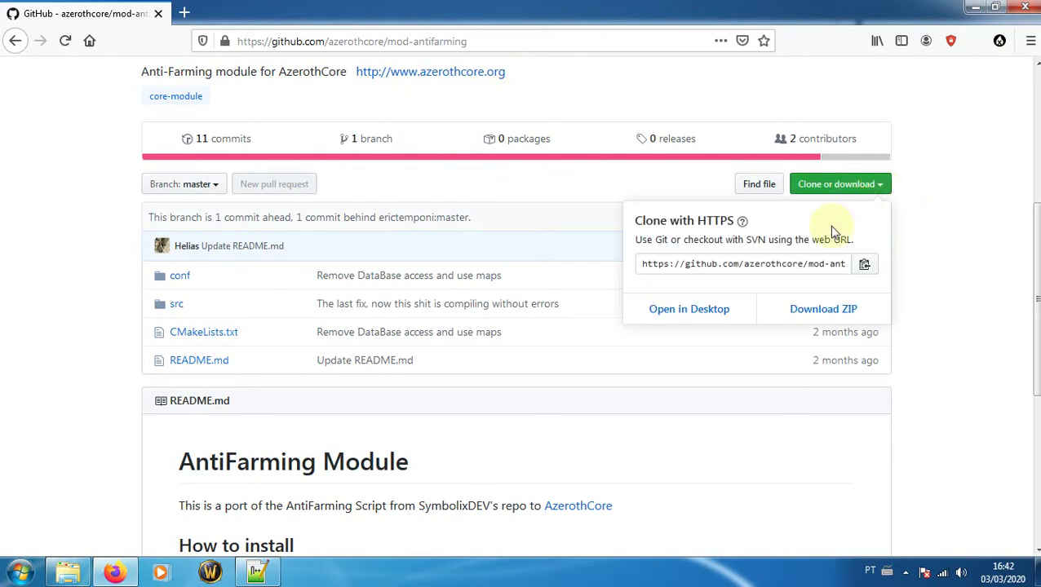
click(710, 265)
click(864, 264)
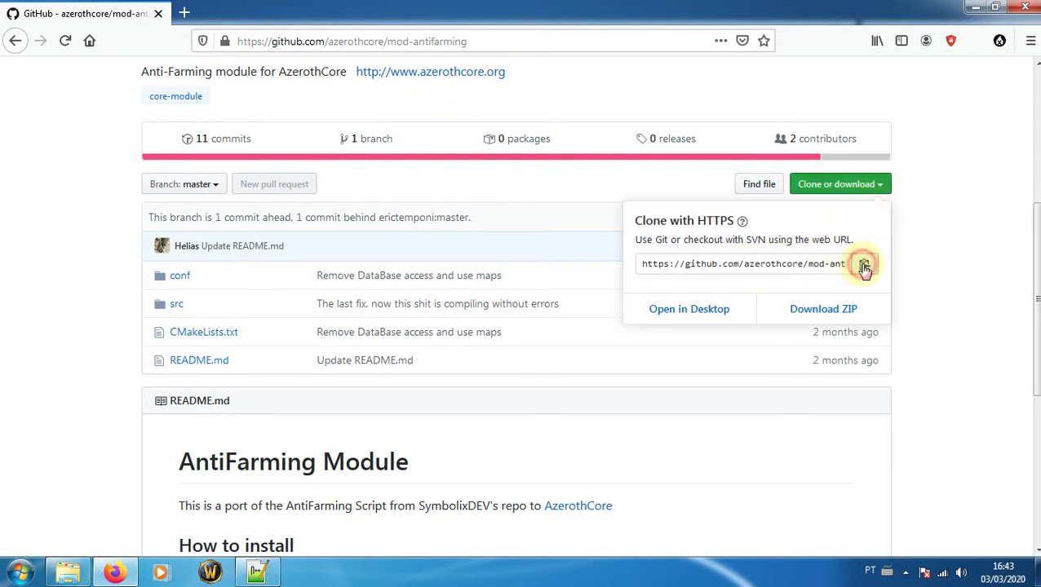
Switch to the file explorer and open Git Bash in the modules folder of C:\Server\aCore
click(72, 576)
click(11, 29)
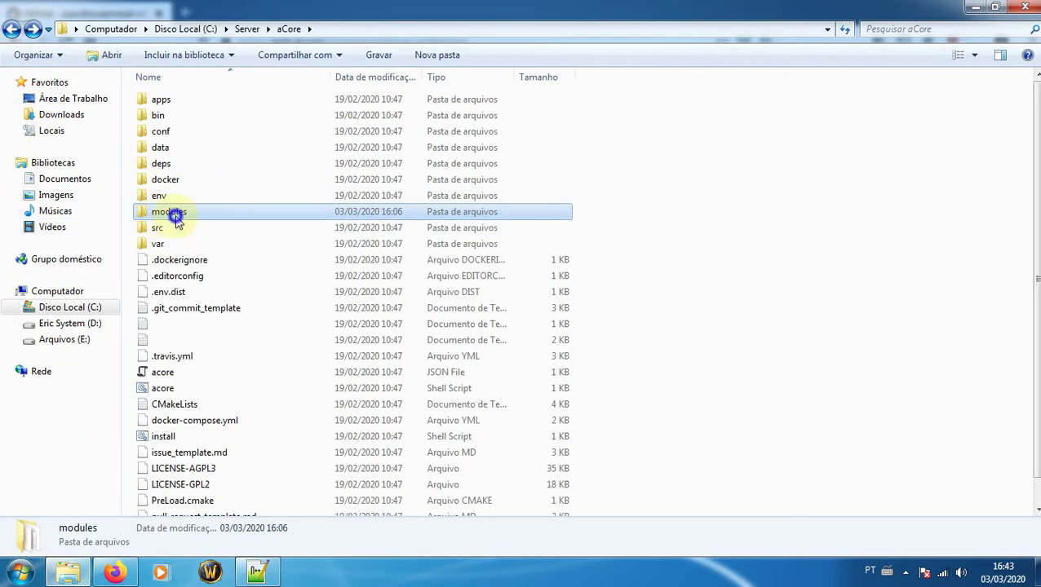
right_click(176, 215)
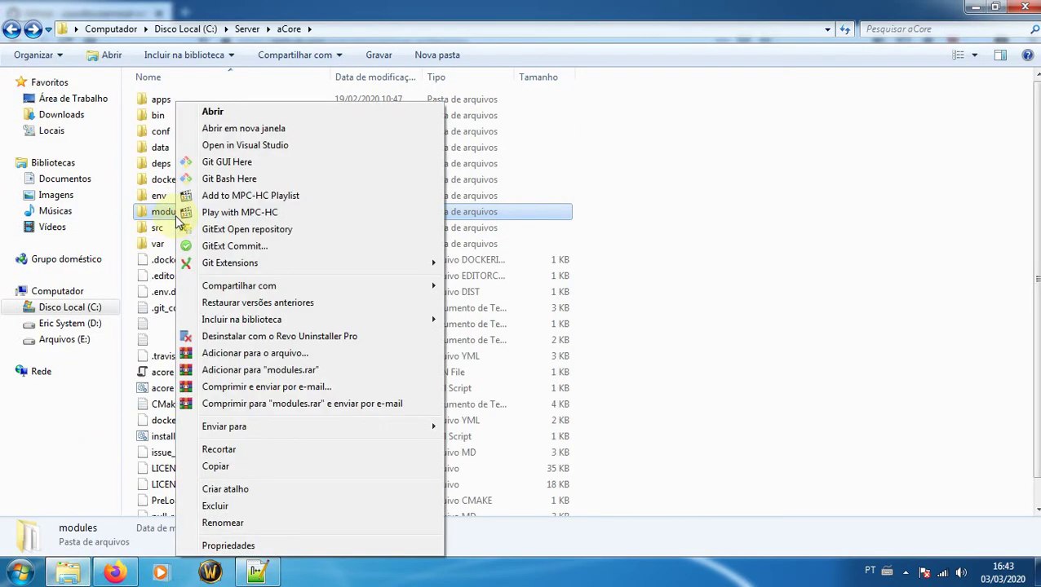
click(242, 179)
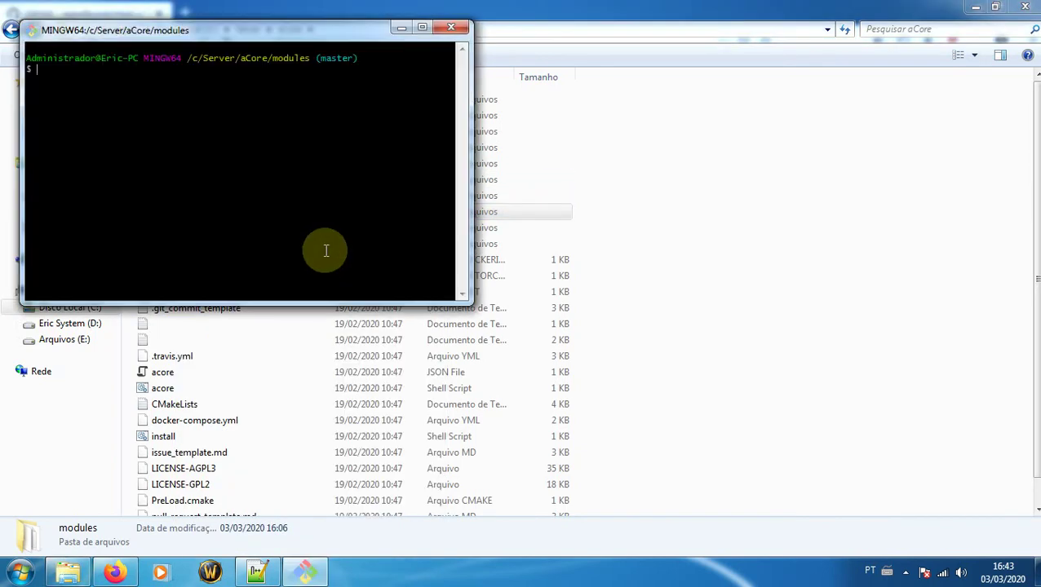
text(git clone)
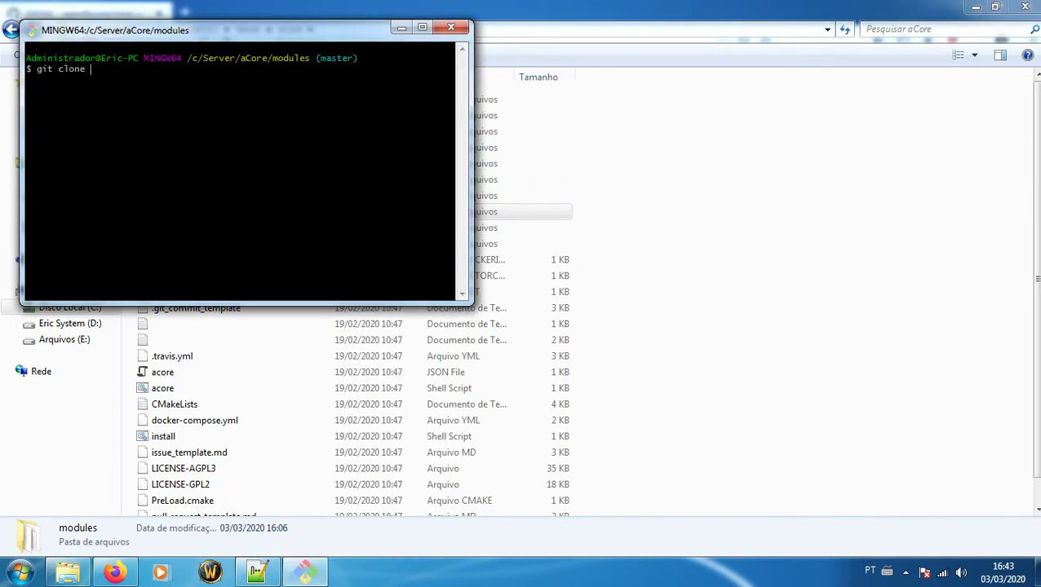
key(shift+Insert)
text(--)
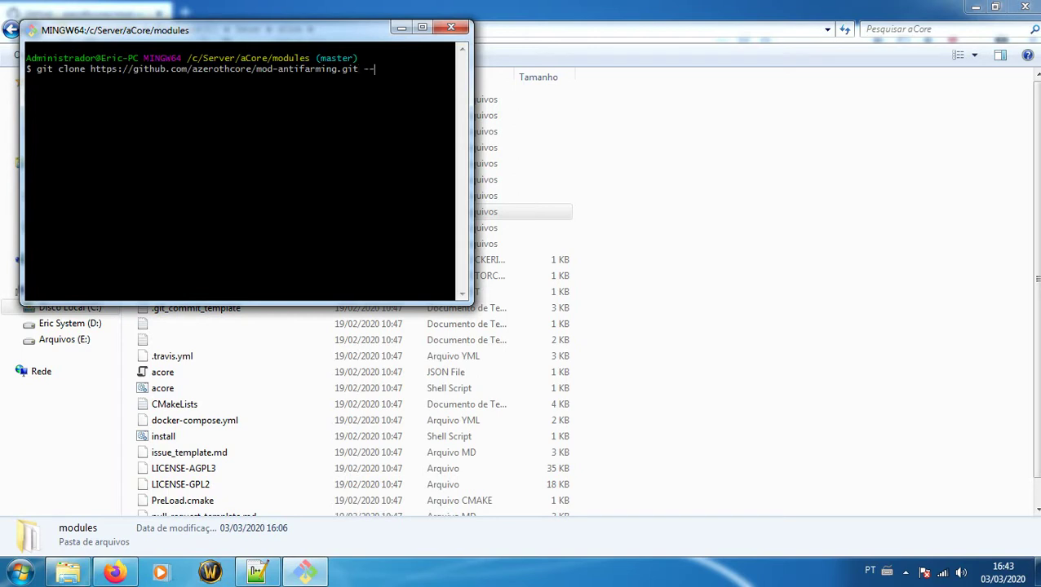
text(recursive)
key(Return)
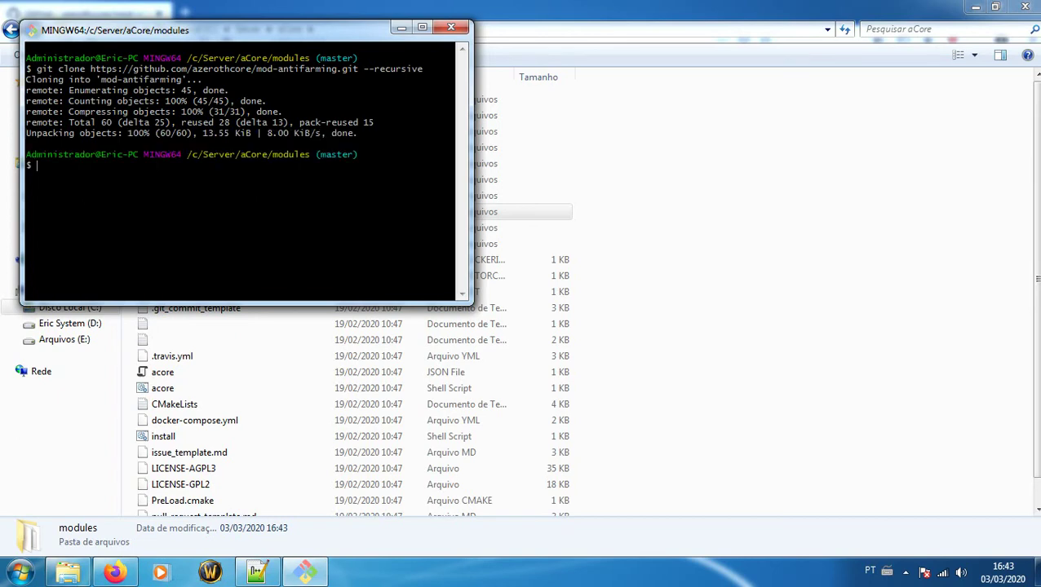
click(453, 27)
Open AntiFarming.conf.dist from the conf folder of modules\mod-antifarming in Notepad++
click(173, 213)
double_click(174, 214)
double_click(172, 100)
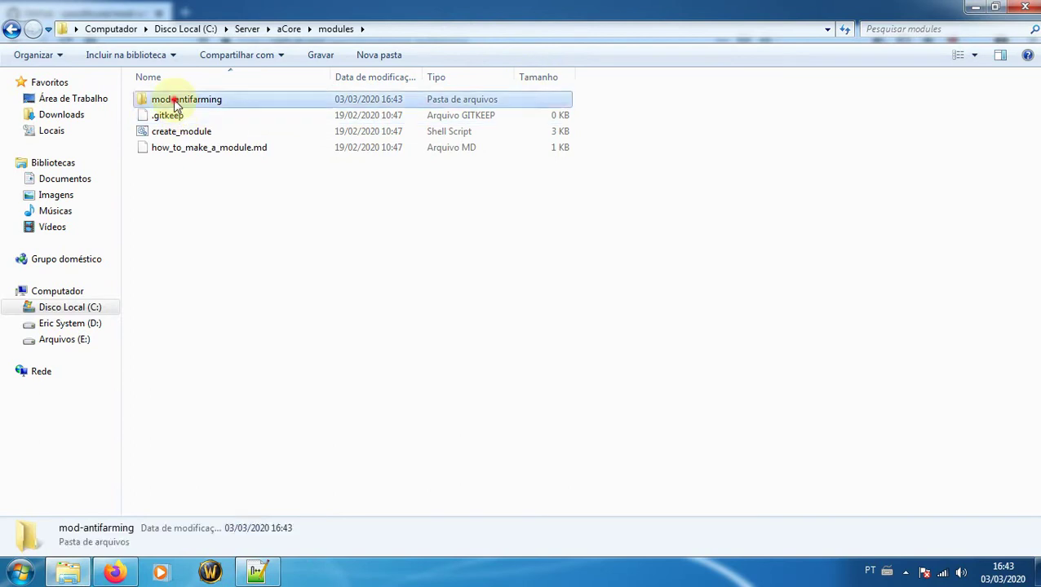
double_click(161, 100)
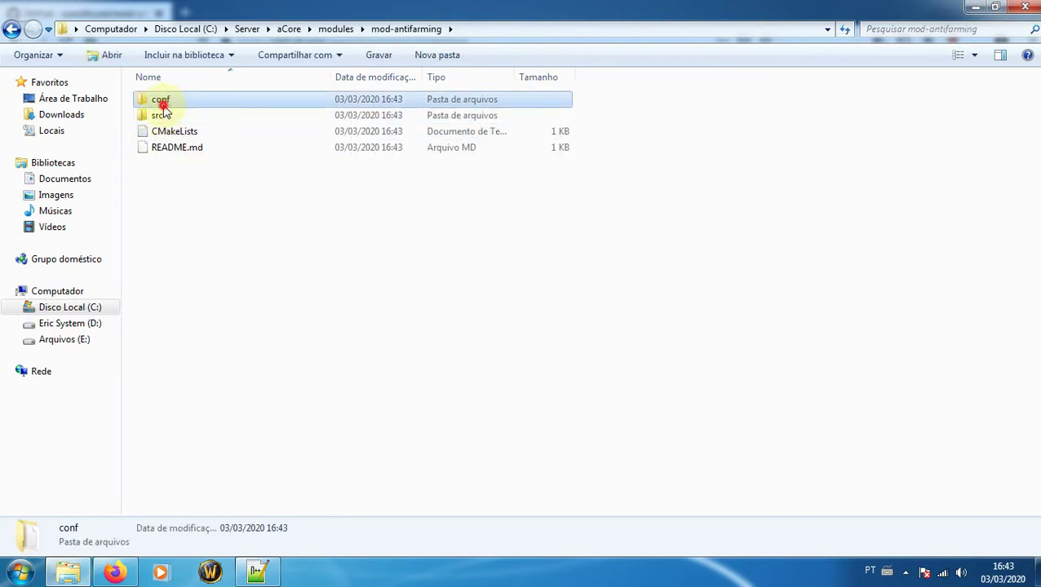
click(11, 29)
double_click(160, 101)
right_click(169, 104)
click(178, 128)
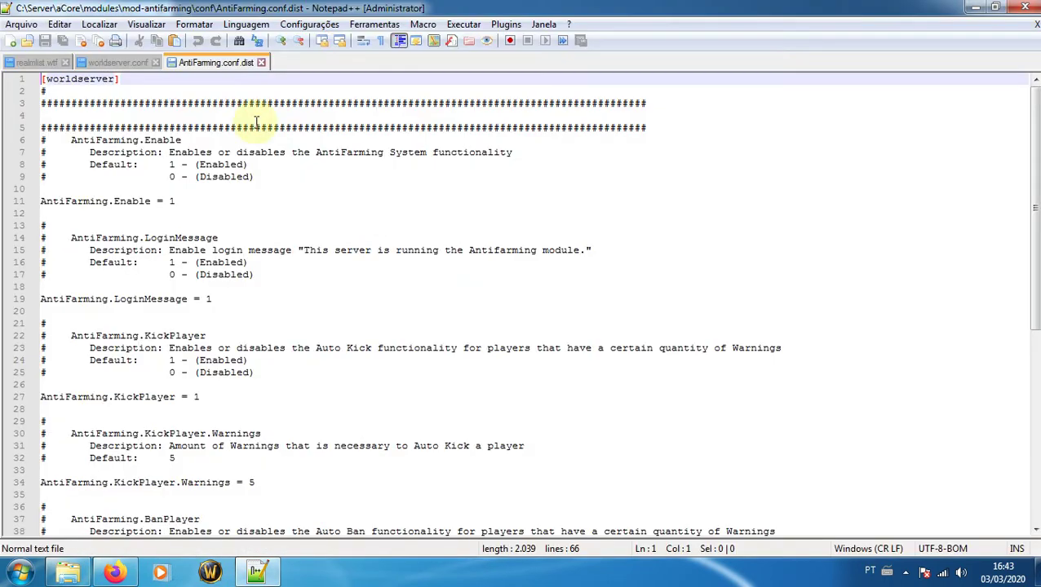
Look through the AntiFarming.conf.dist settings, then close the file and Notepad++
scroll(302, 244, down, 7)
scroll(304, 244, down, 3)
scroll(245, 239, up, 10)
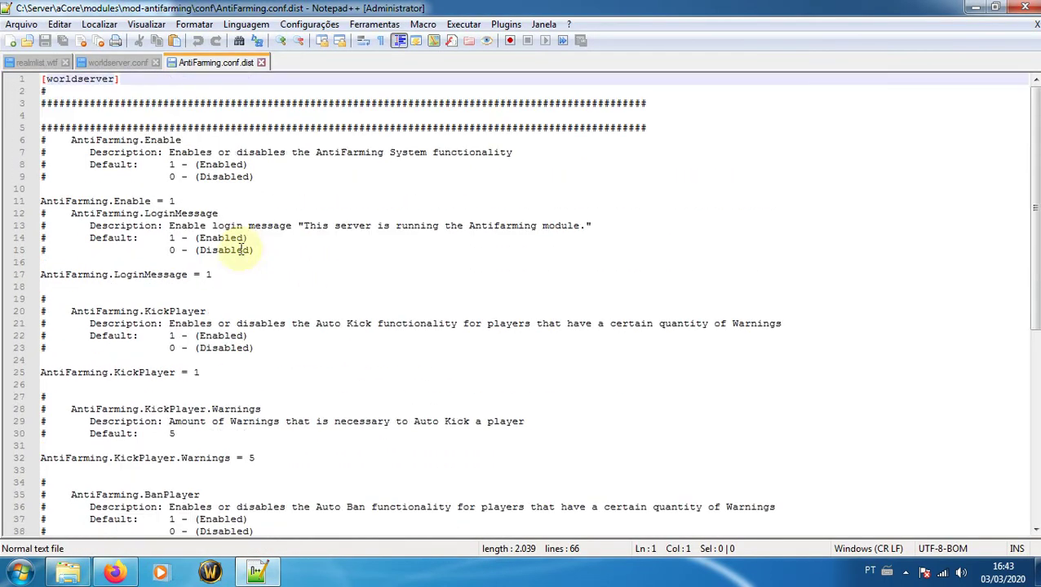
click(262, 63)
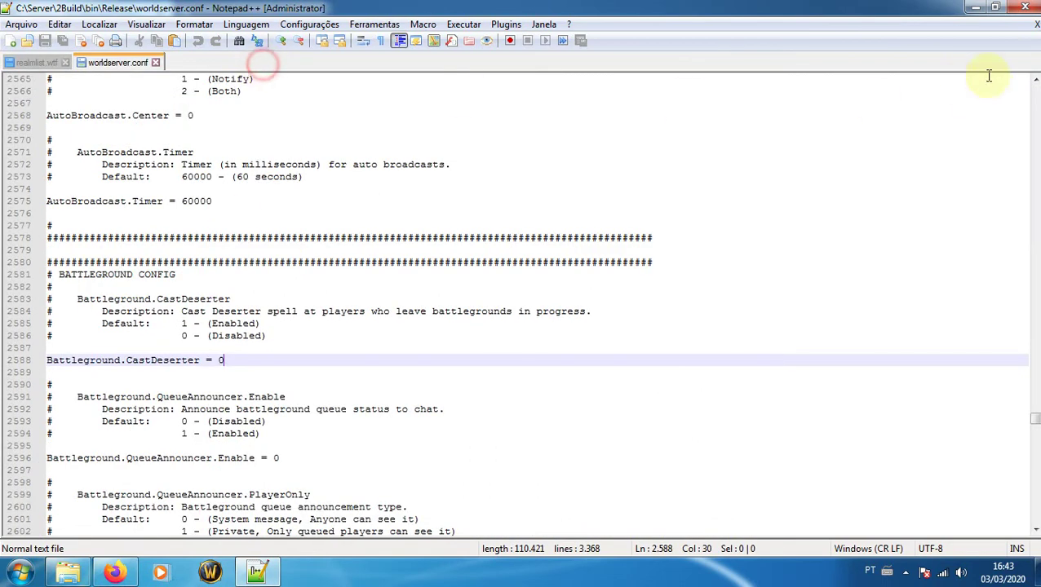
click(1025, 7)
Go back from the conf folder to the modules folder
click(171, 166)
click(11, 29)
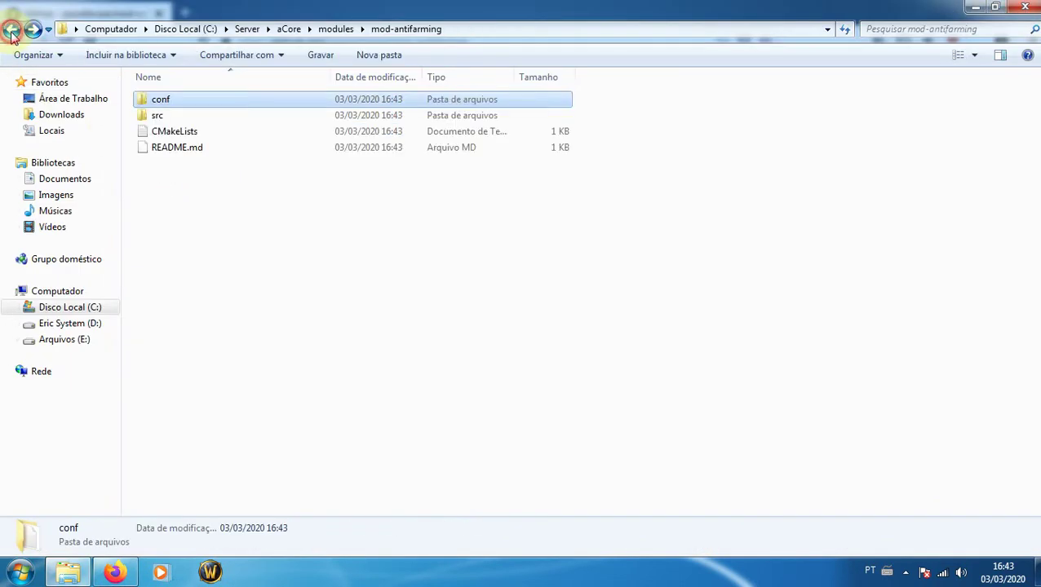
click(11, 28)
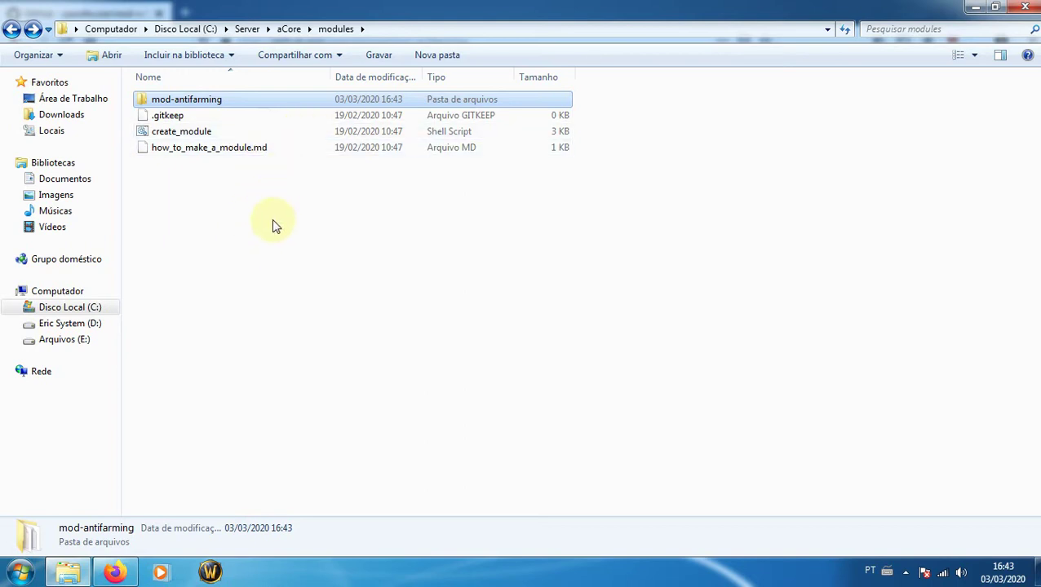
click(216, 235)
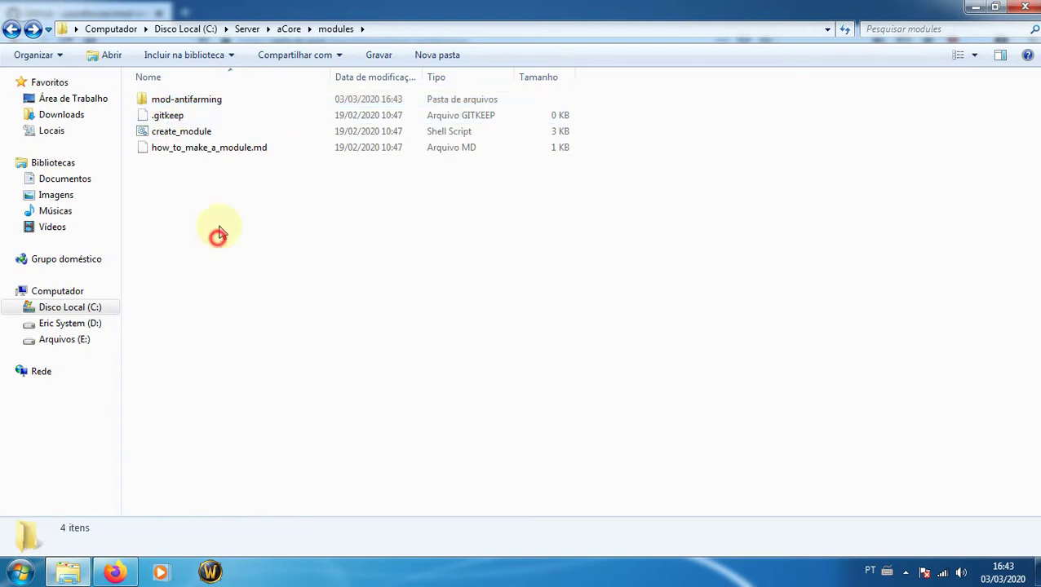
Switch to CMake, configure and generate the C:/Server/2Build project from the C:/Server/aCore source, and close CMake
click(22, 573)
text(cmake)
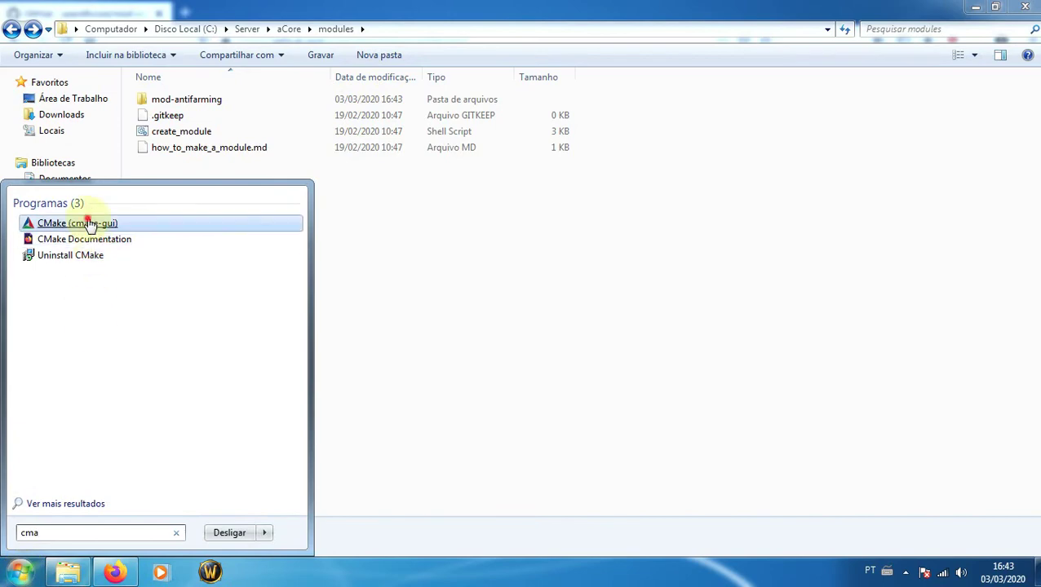
click(84, 224)
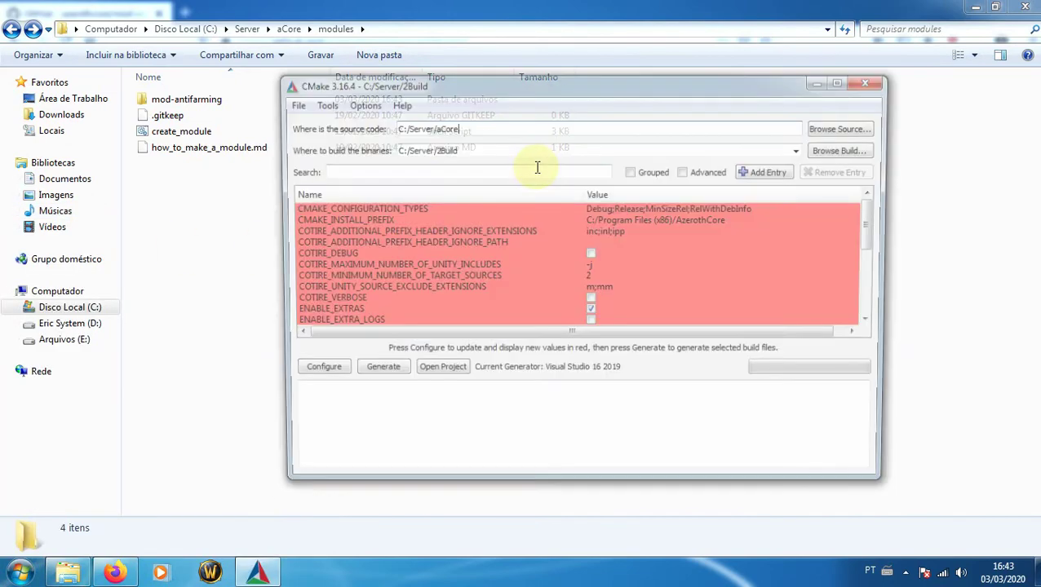
click(318, 374)
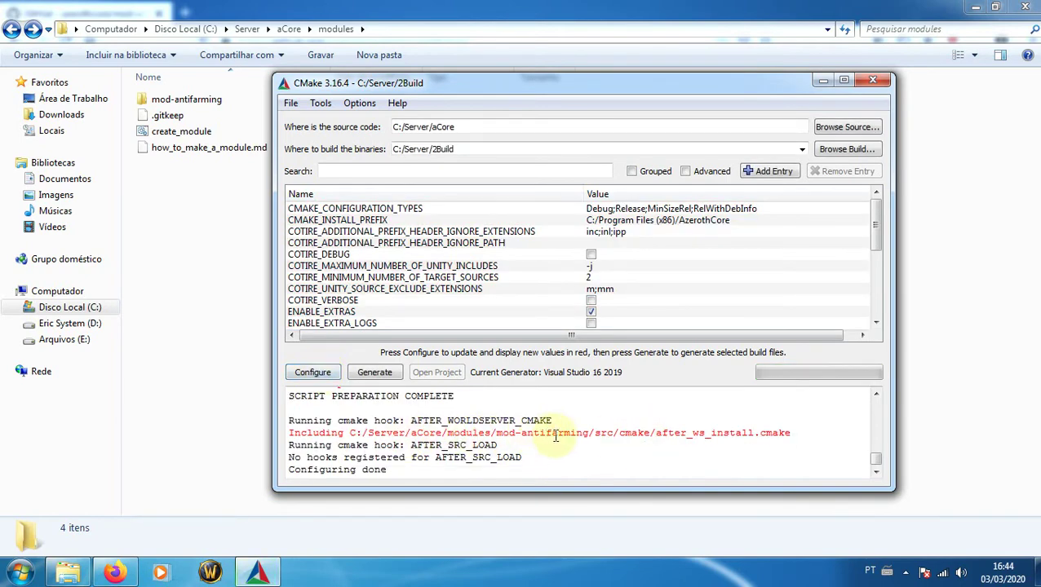
click(376, 379)
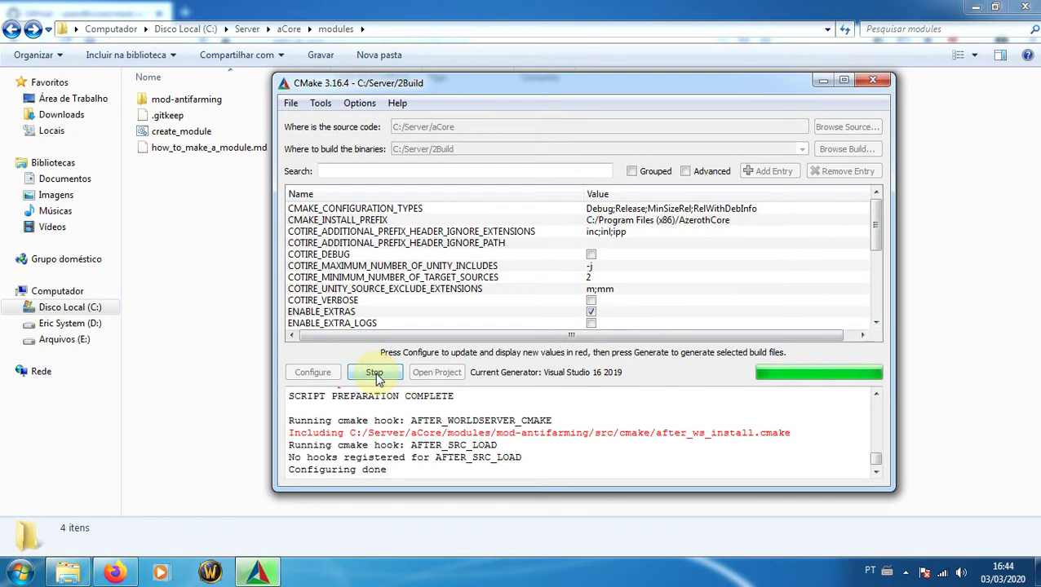
click(873, 79)
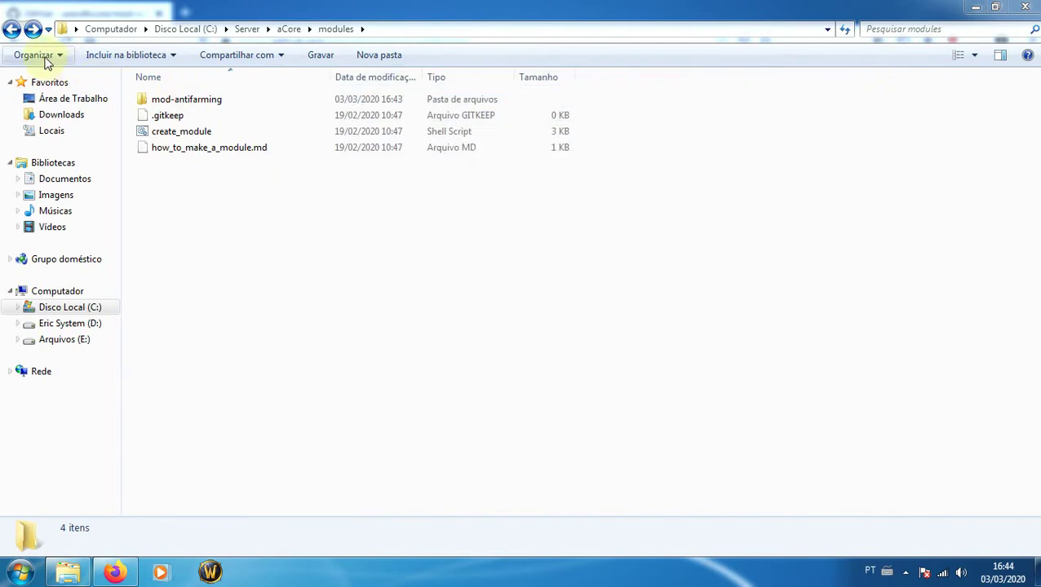
Open the AzerothCore solution from the C:\Server\2Build folder in Visual Studio
click(13, 29)
click(17, 31)
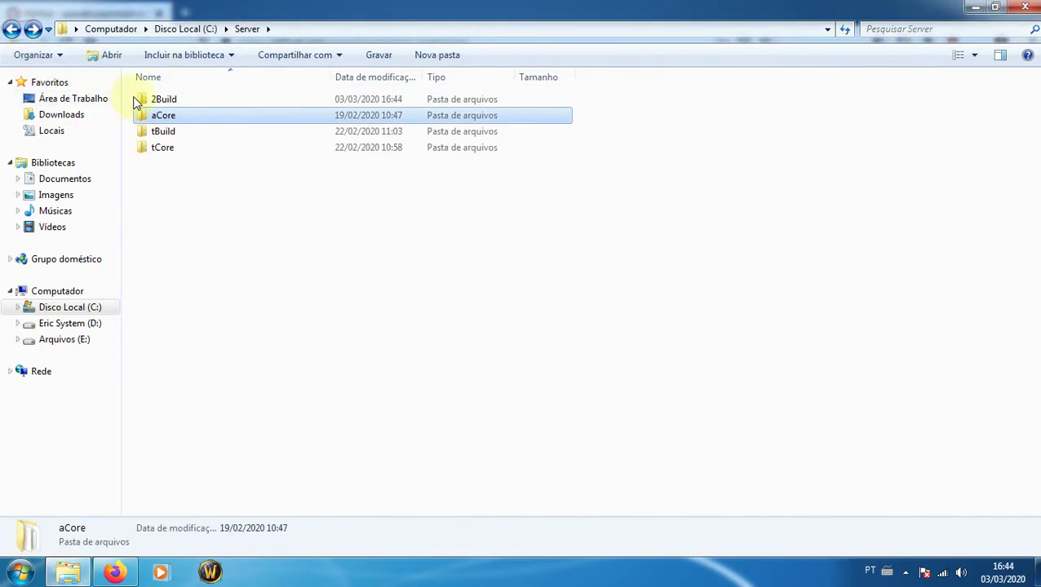
double_click(151, 100)
double_click(176, 244)
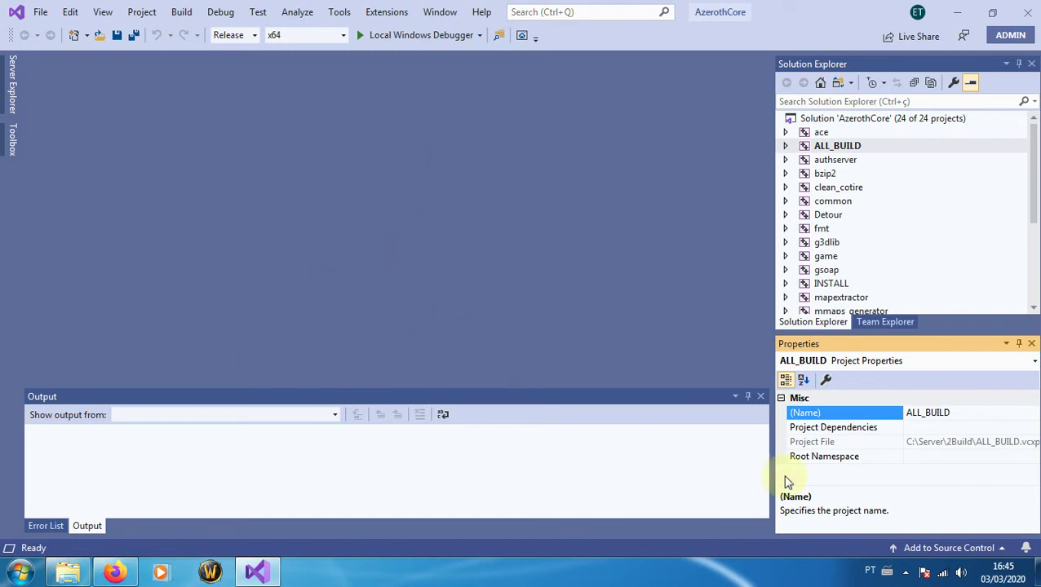
Build the whole AzerothCore solution and close Visual Studio once the build ends
mouse_move(1000, 580)
click(181, 13)
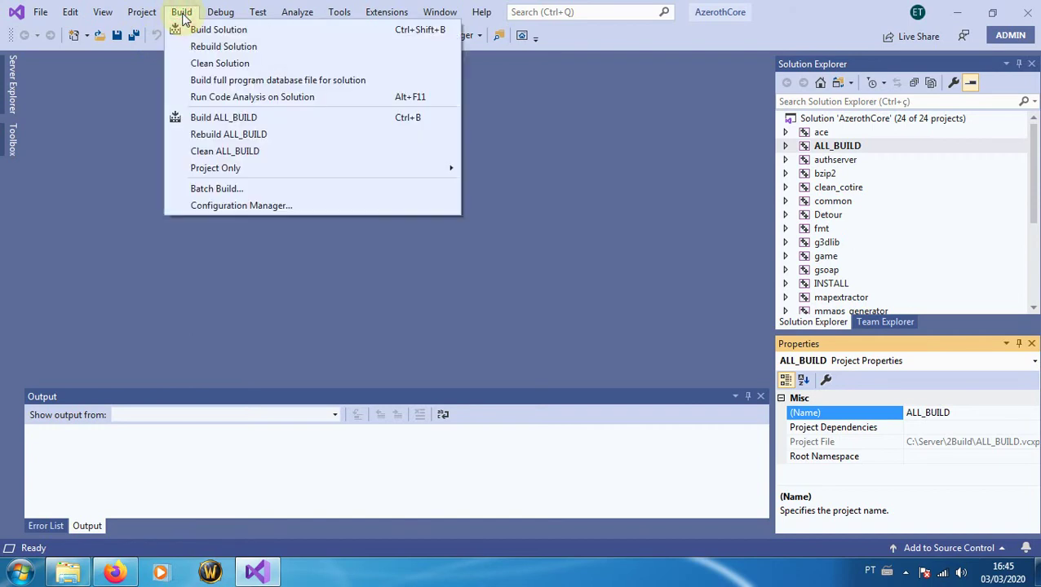
click(199, 31)
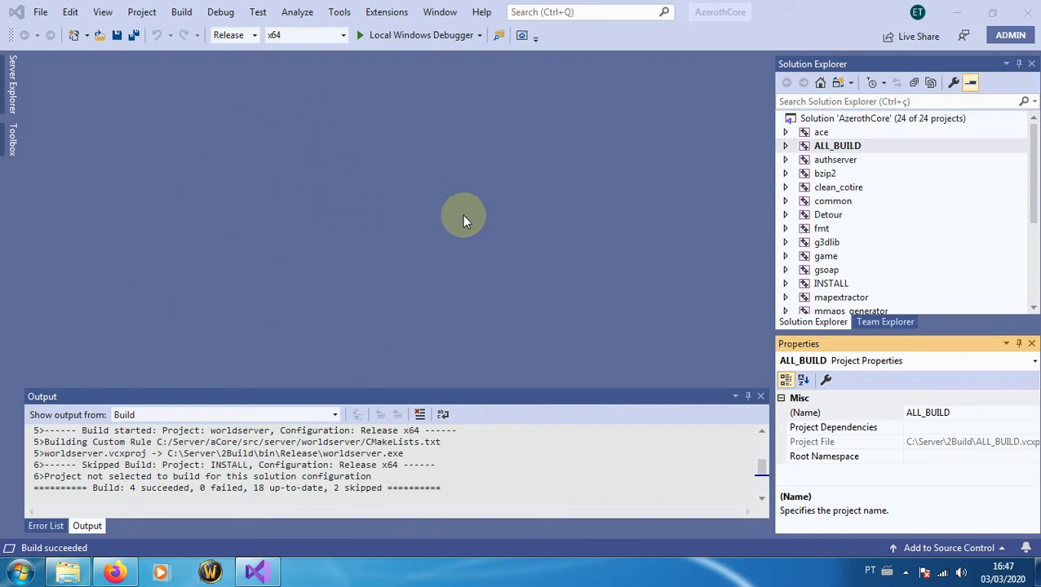
click(67, 573)
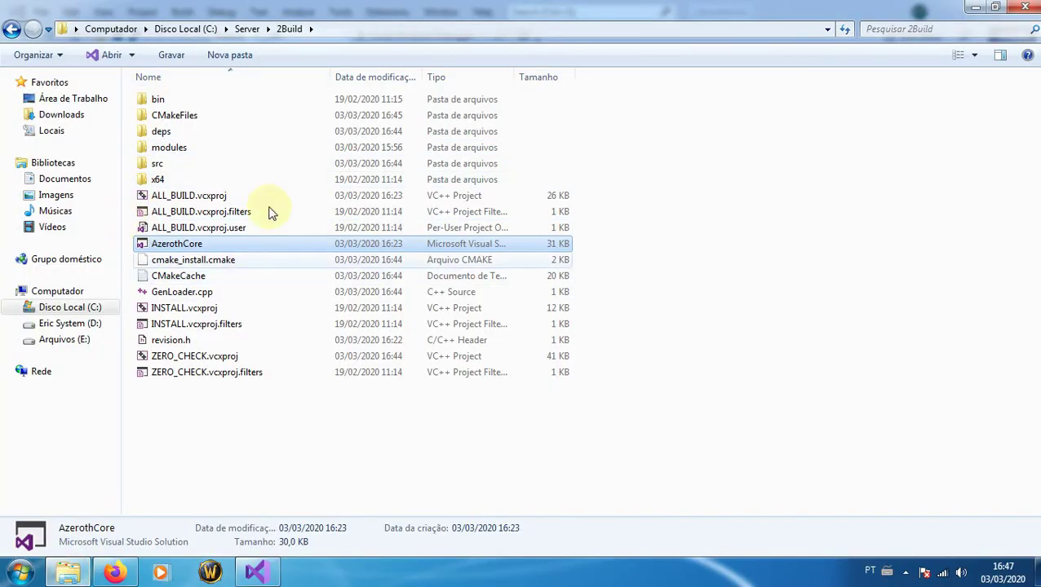
click(255, 573)
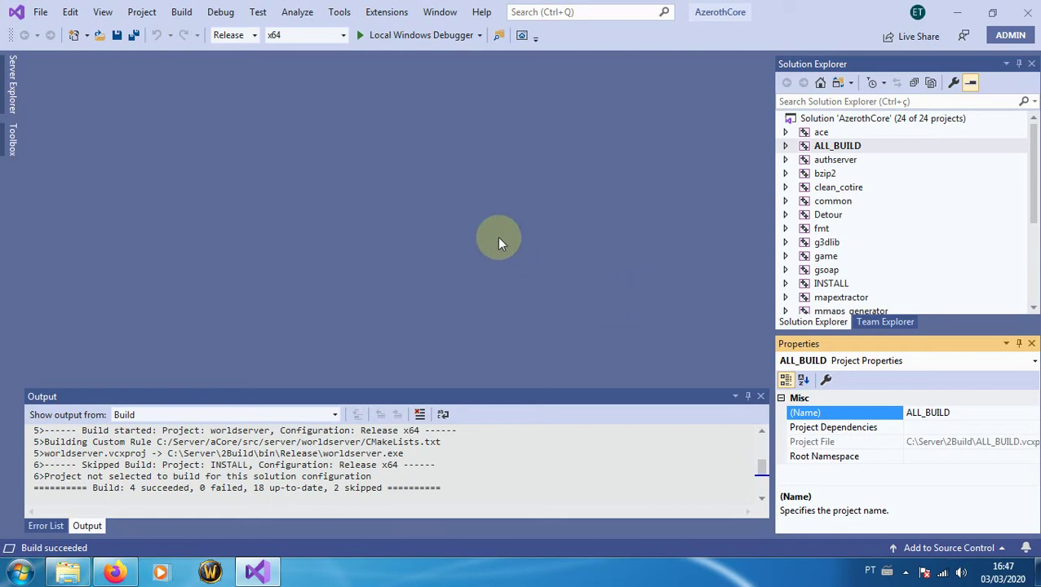
click(1026, 12)
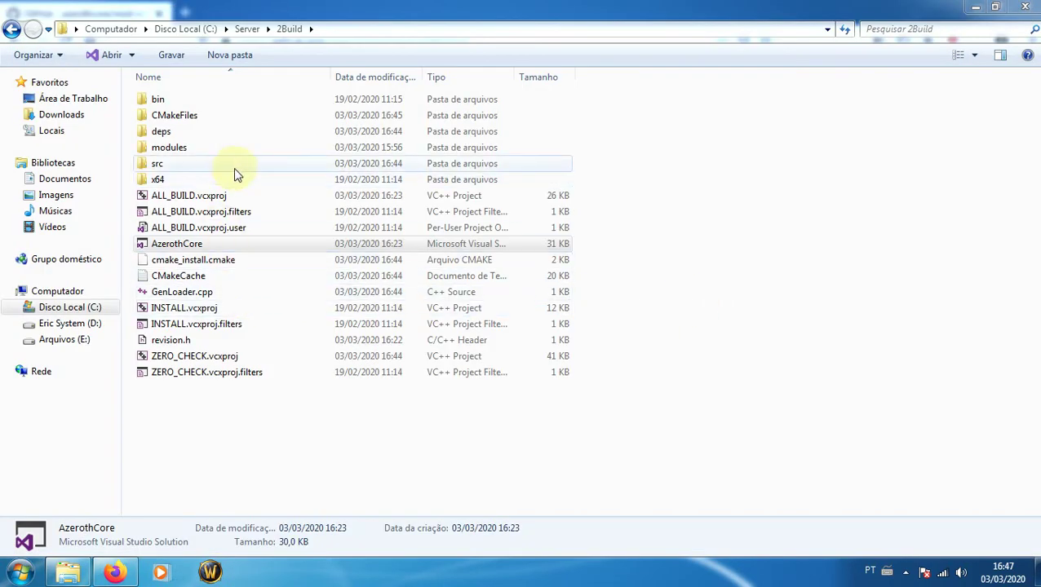
Open the mod-antifarming folder inside C:\Server\aCore\modules
click(11, 28)
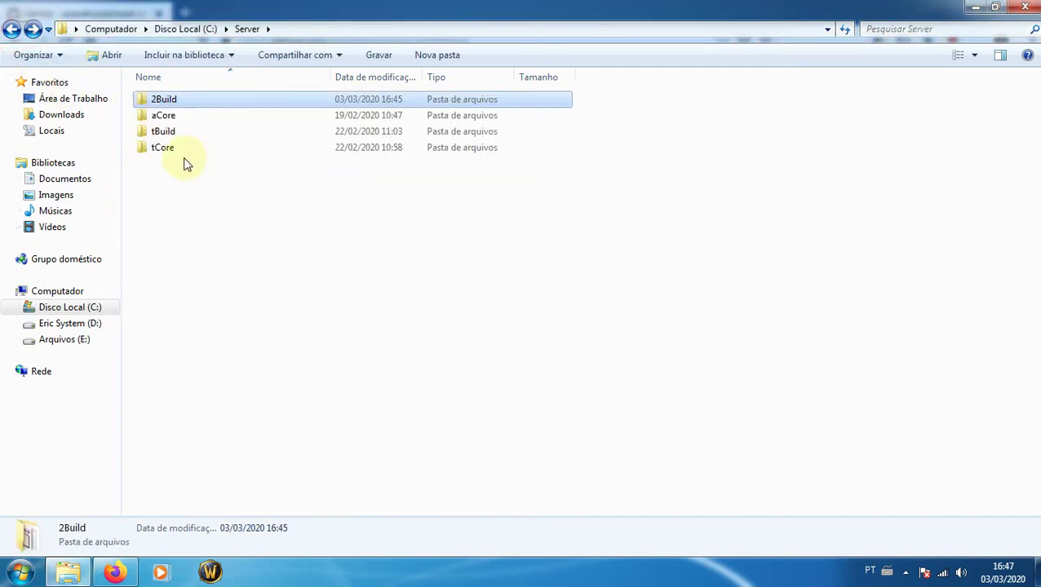
double_click(169, 115)
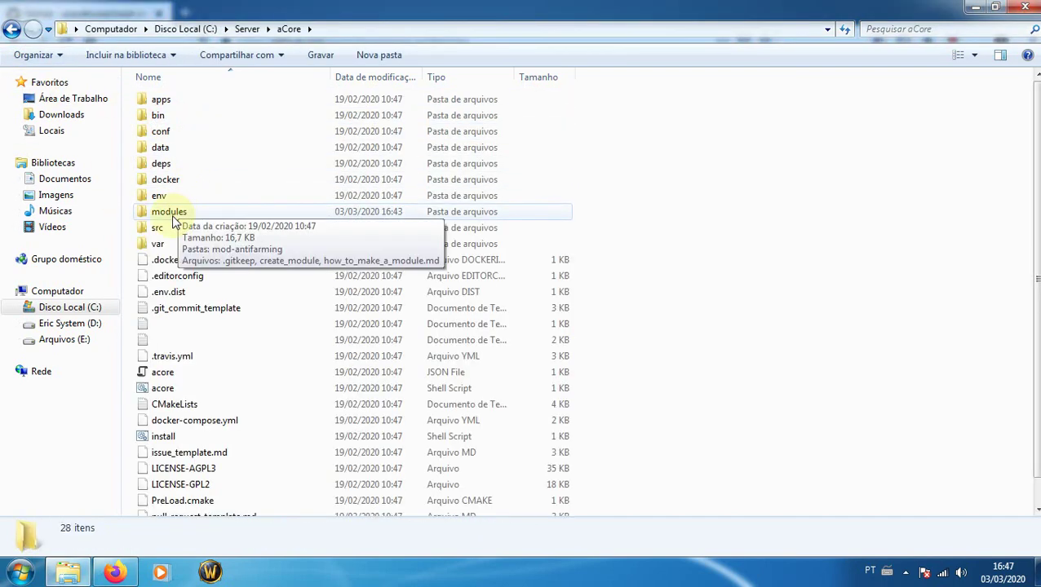
double_click(170, 214)
double_click(184, 101)
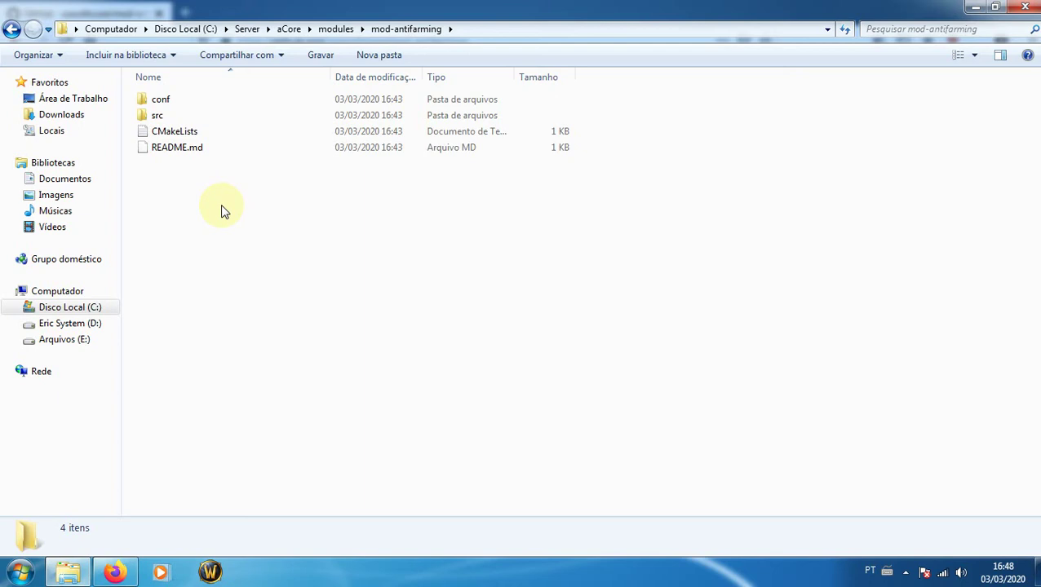
click(222, 207)
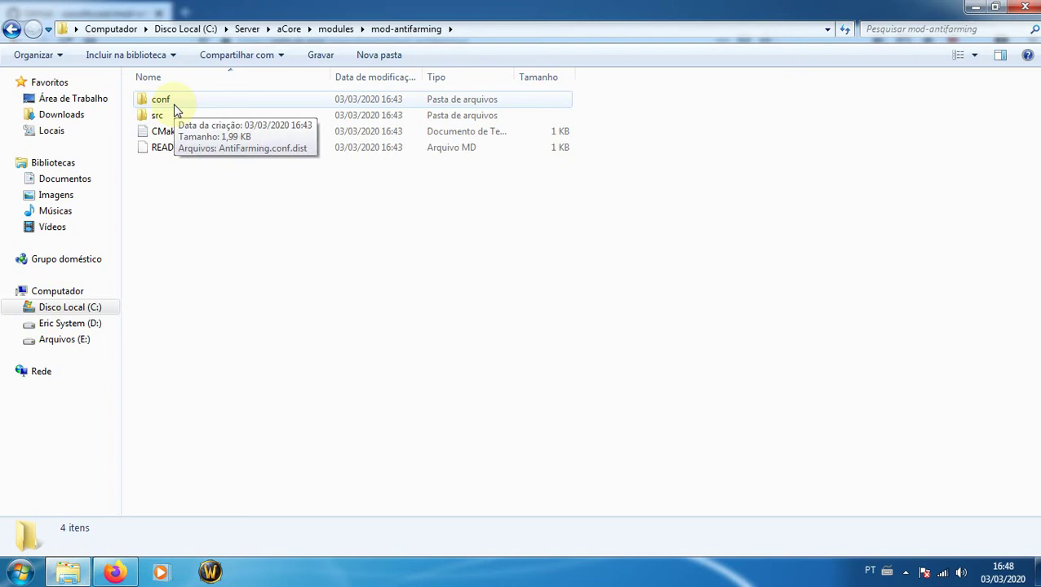
click(198, 190)
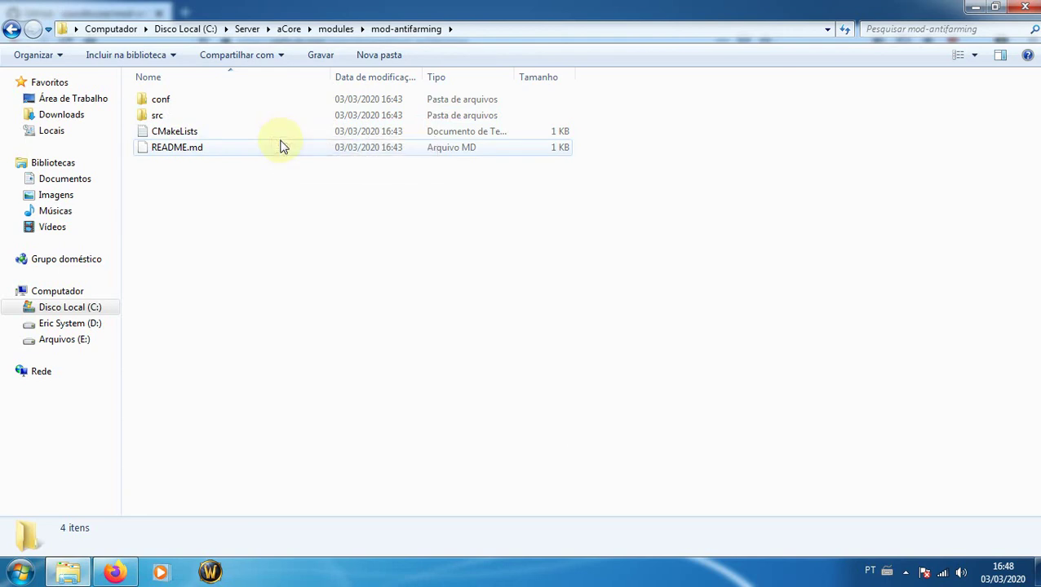
click(255, 201)
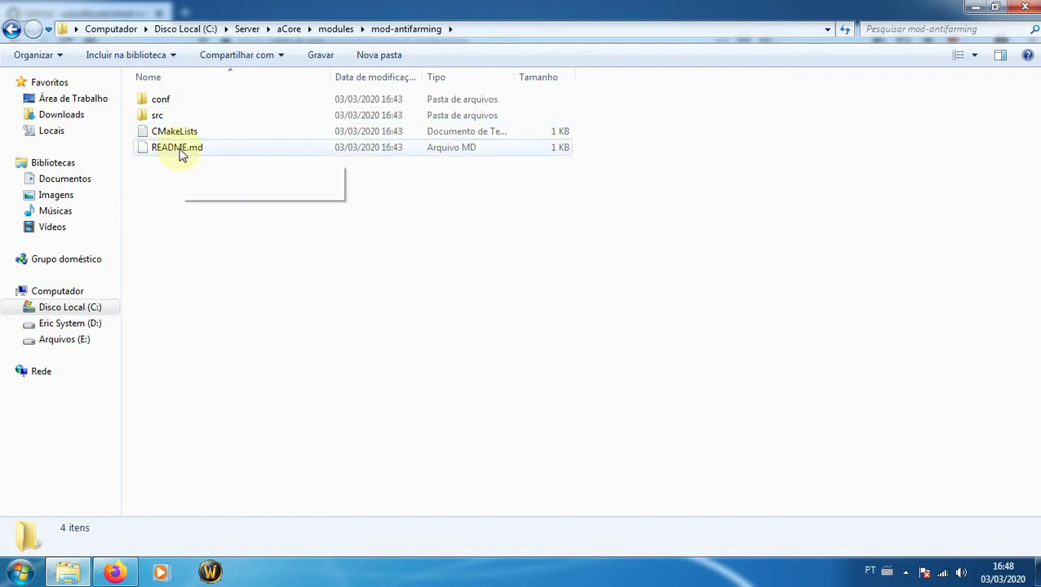
Look at the AntiFarming.conf.dist file in the module's conf folder
double_click(160, 101)
click(185, 104)
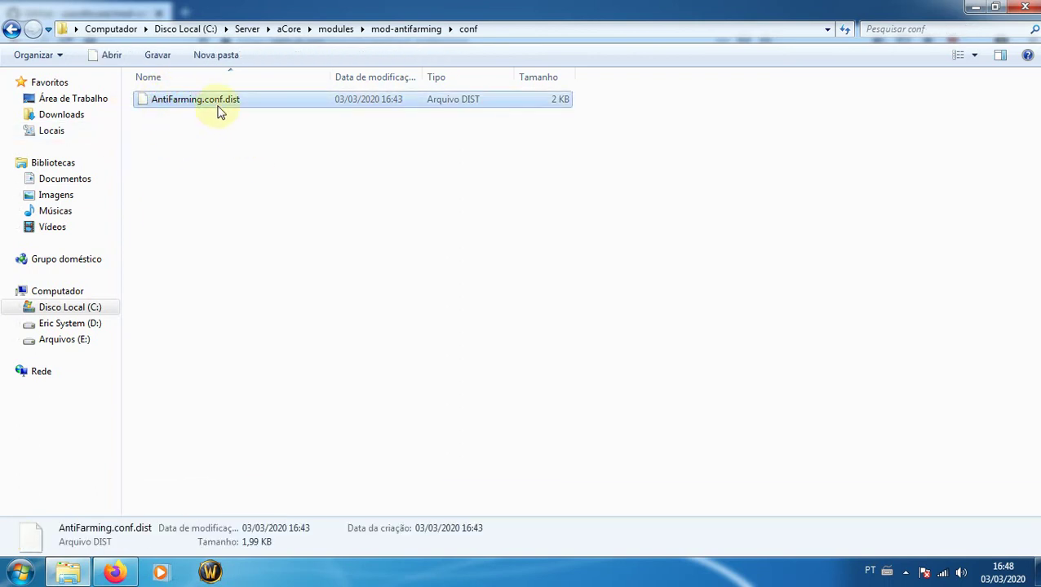
click(11, 28)
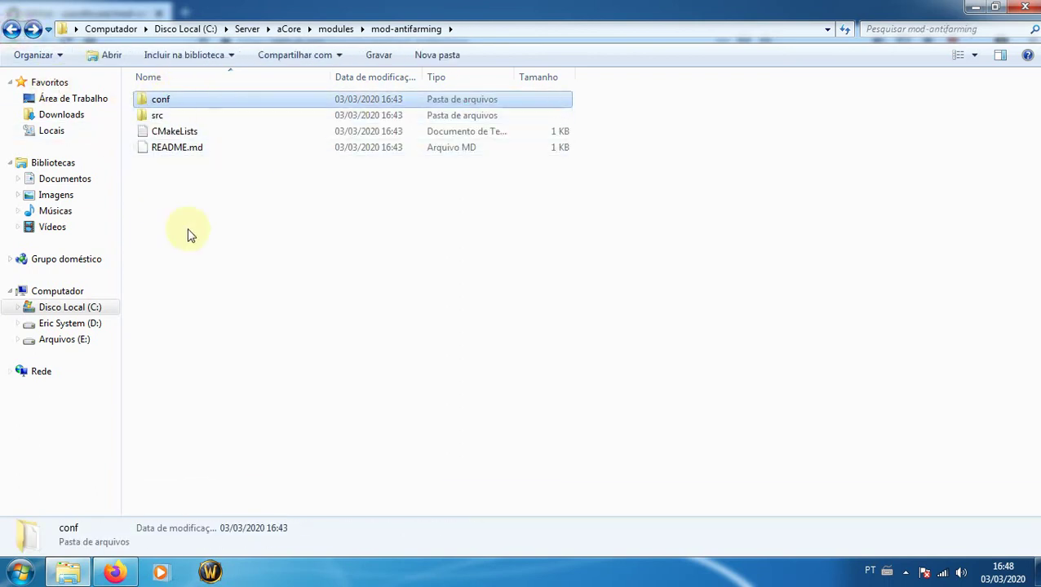
double_click(162, 100)
click(195, 101)
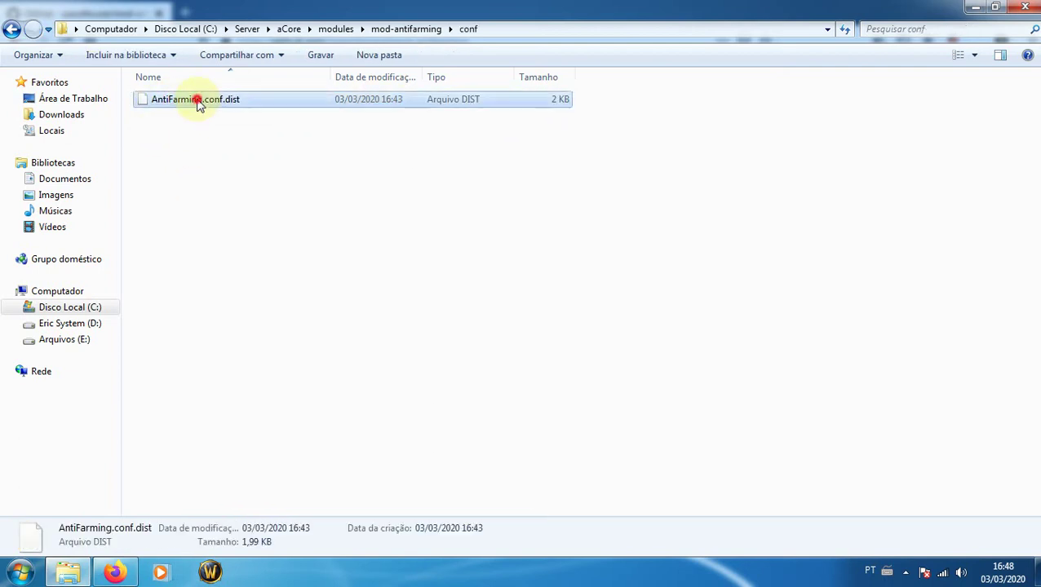
right_click(204, 101)
click(150, 188)
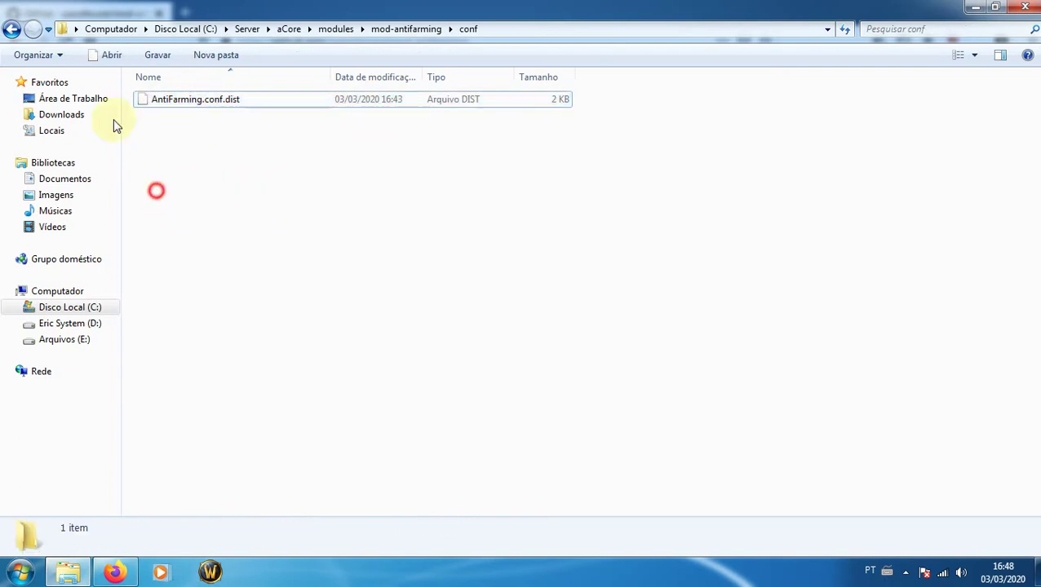
Return to the Server folder and open 2Build\bin\Release
click(11, 29)
click(12, 29)
click(11, 29)
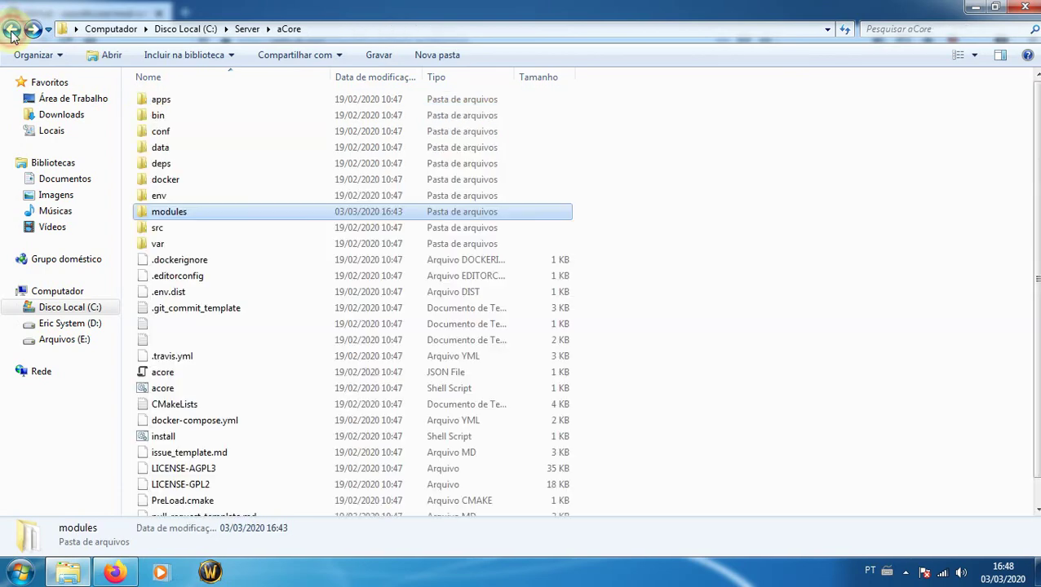
click(12, 29)
double_click(155, 99)
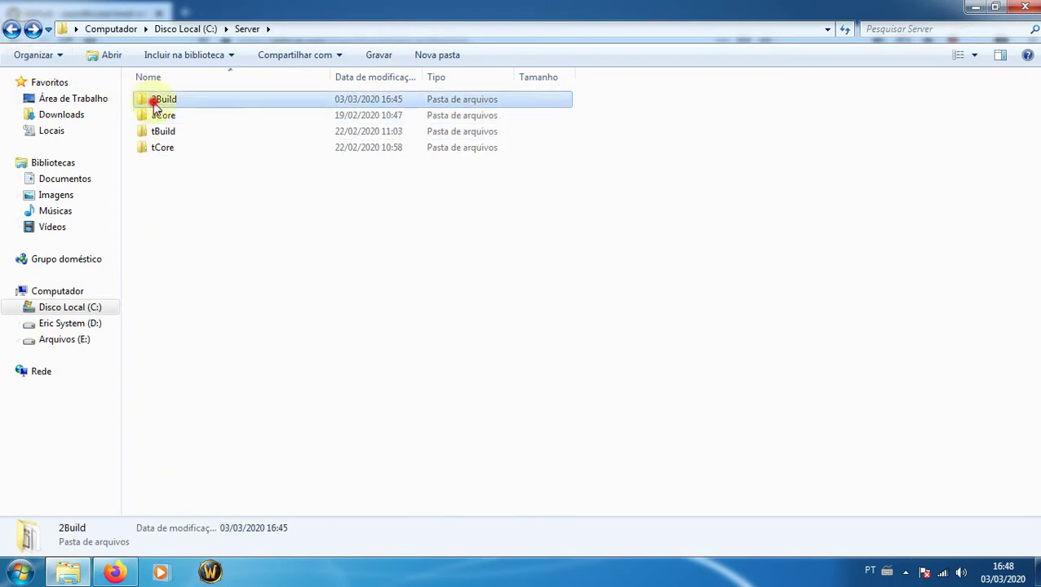
double_click(155, 100)
double_click(154, 101)
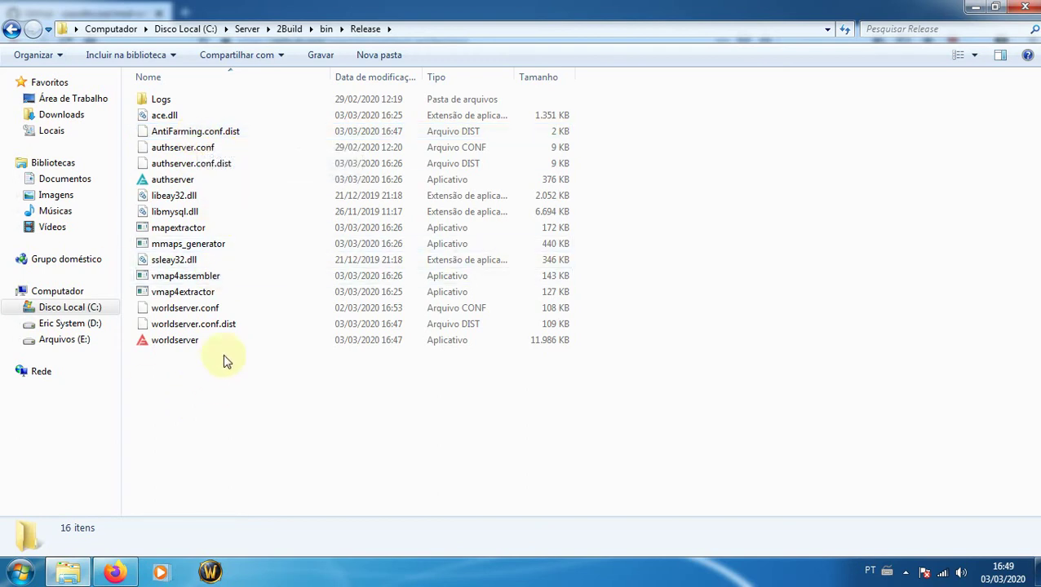
Review the AntiFarming settings in the Release folder's AntiFarming.conf.dist with Notepad++, close the file and minimise the editor
click(188, 132)
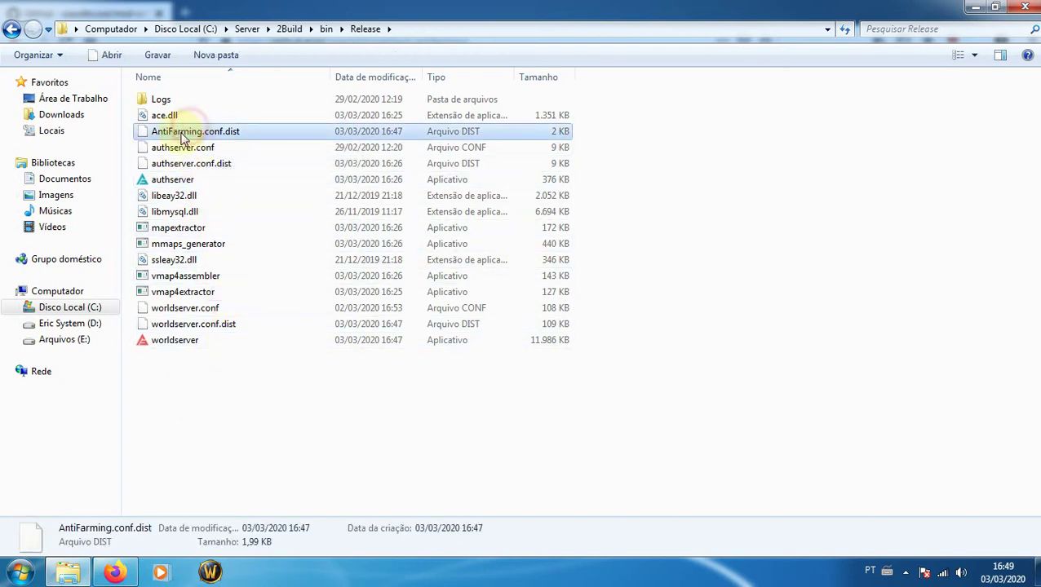
right_click(181, 135)
click(253, 161)
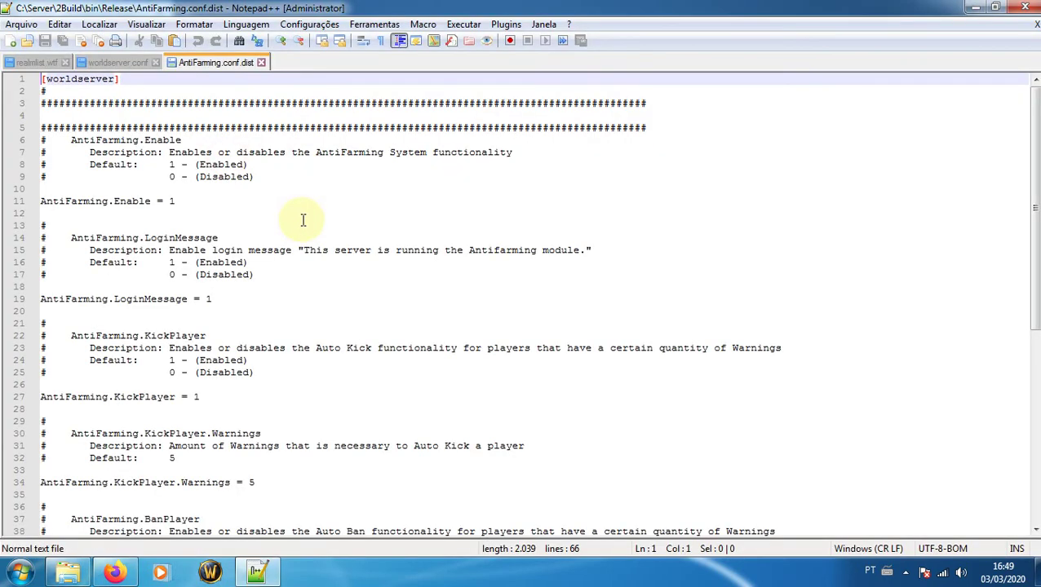
scroll(307, 315, down, 10)
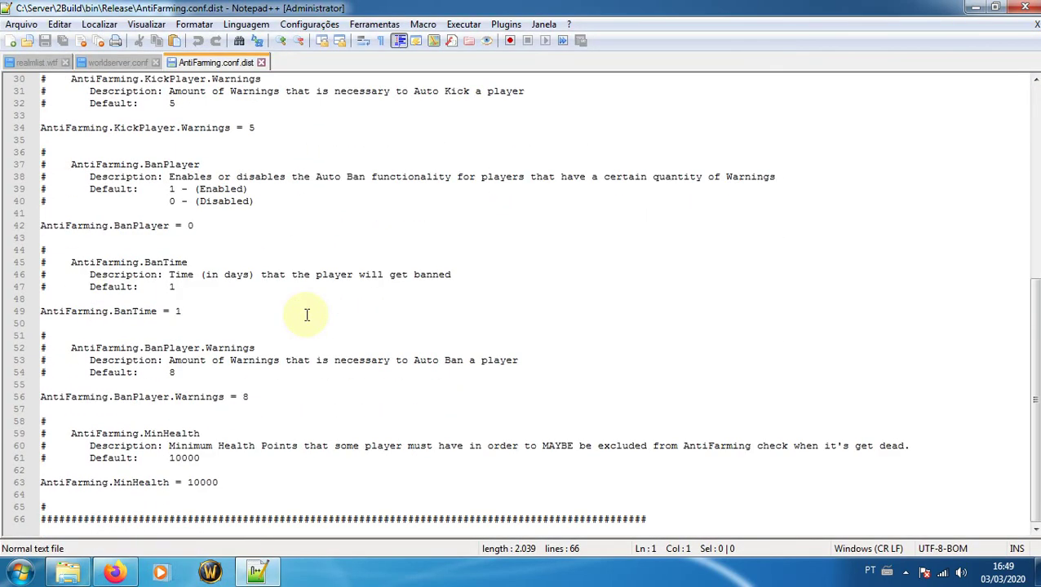
scroll(307, 314, up, 10)
click(261, 62)
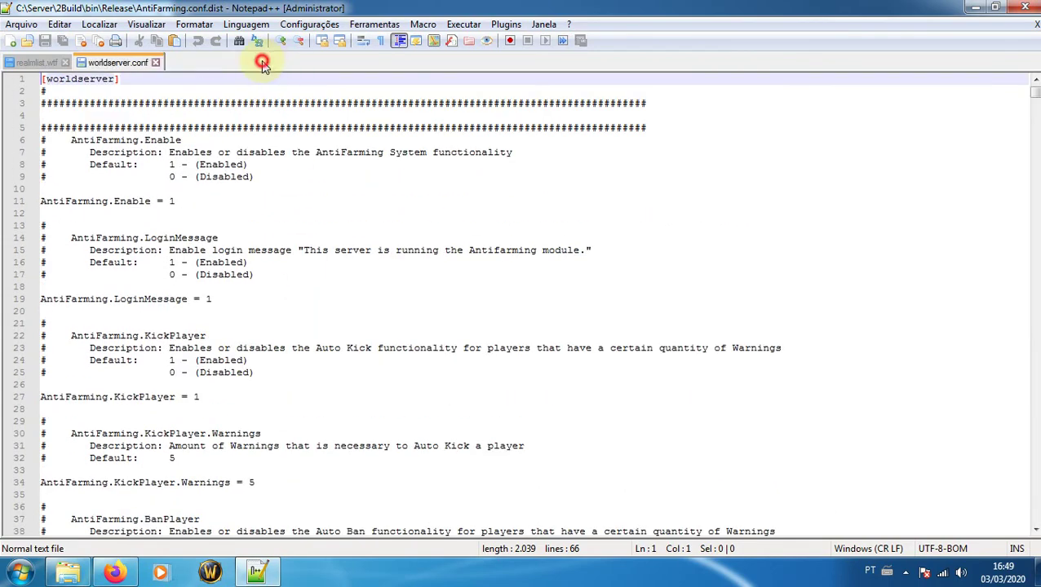
click(978, 10)
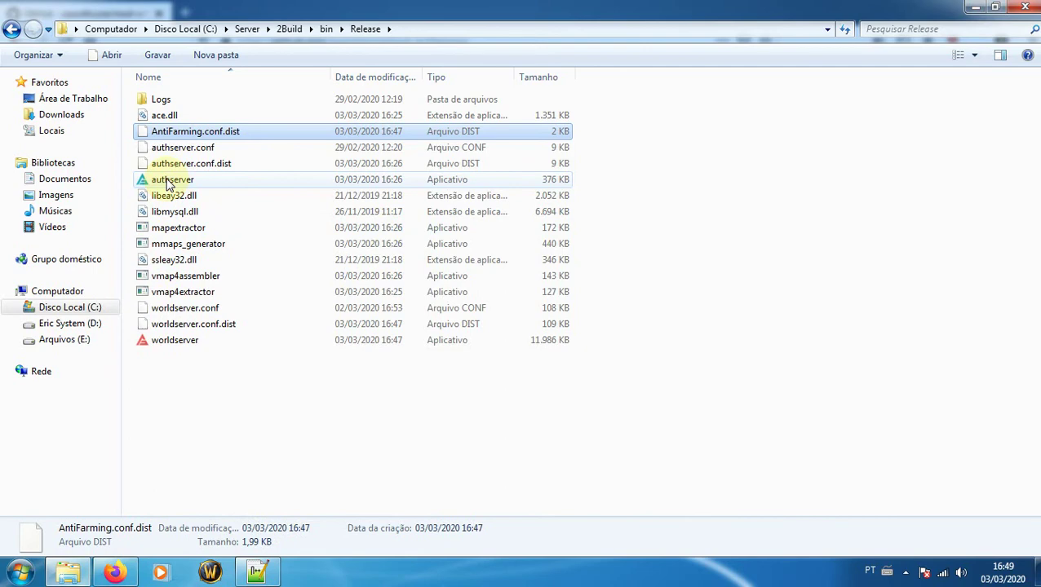
Start authserver and worldserver from the Release folder, minimising the authserver console
double_click(168, 181)
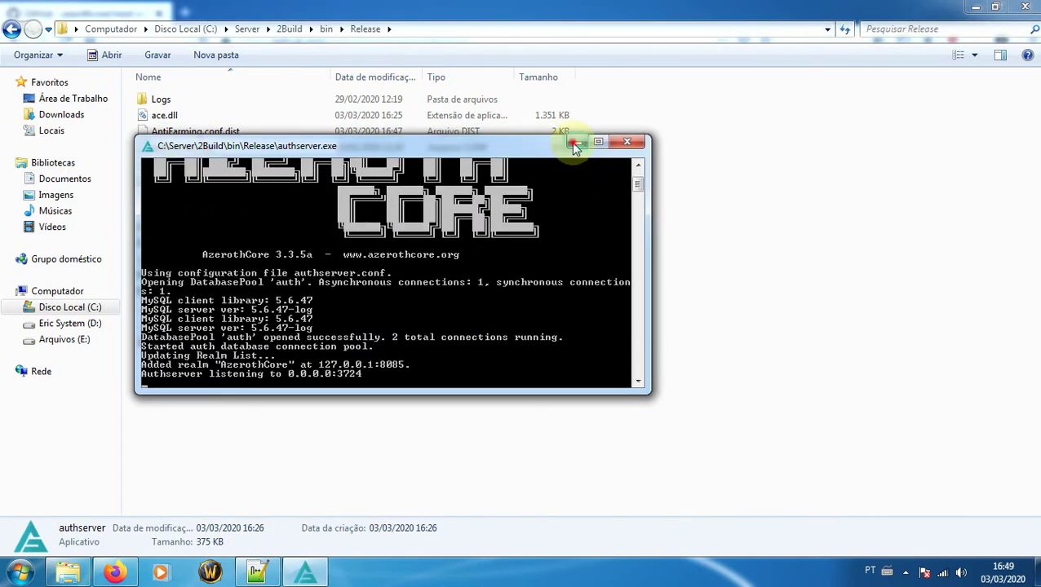
click(574, 144)
click(178, 342)
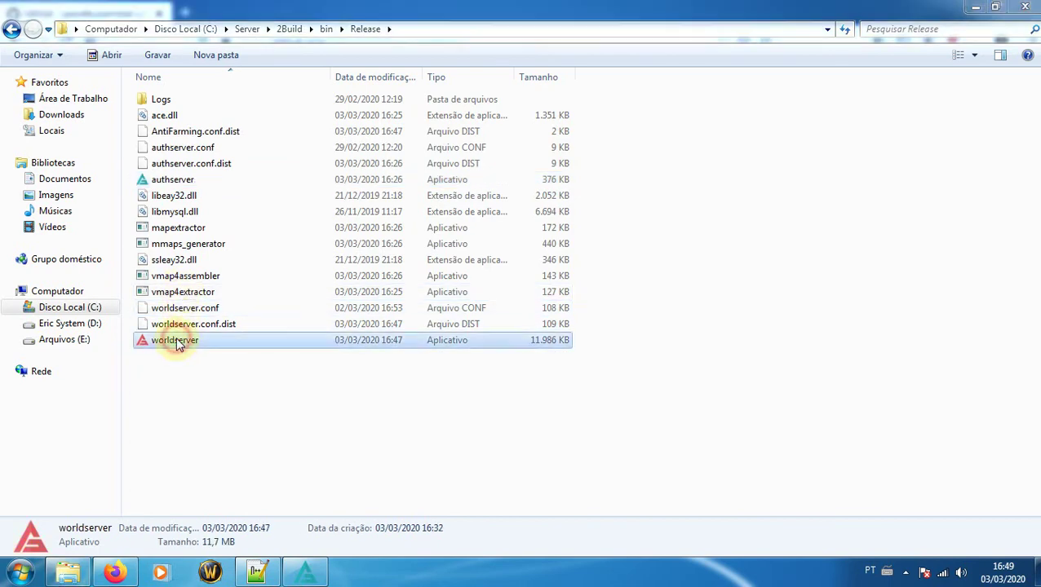
double_click(177, 343)
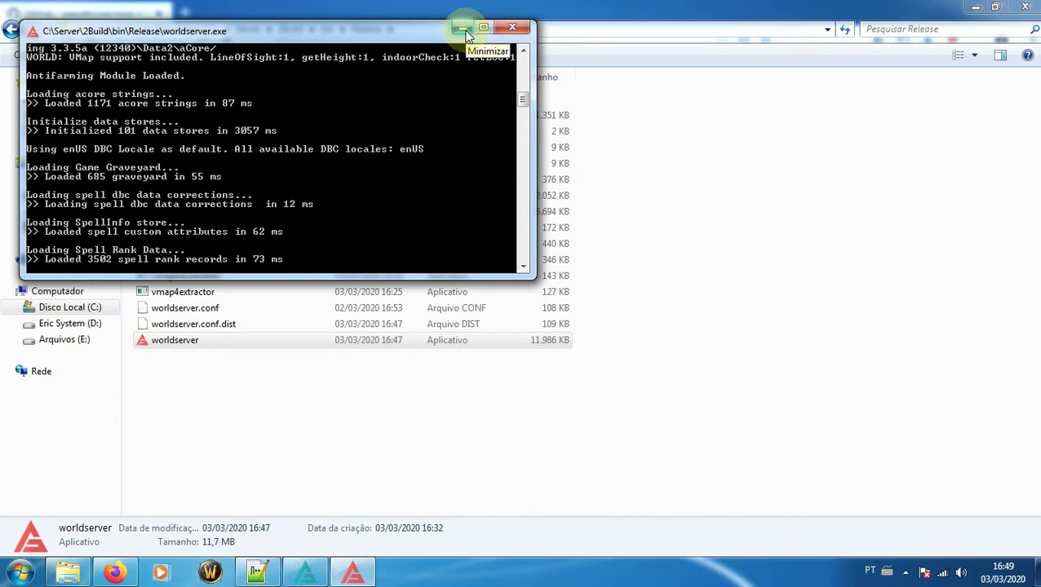
In World of Warcraft, attack and kill the level 80 Draenei paladin to test the anti-farming module
click(436, 573)
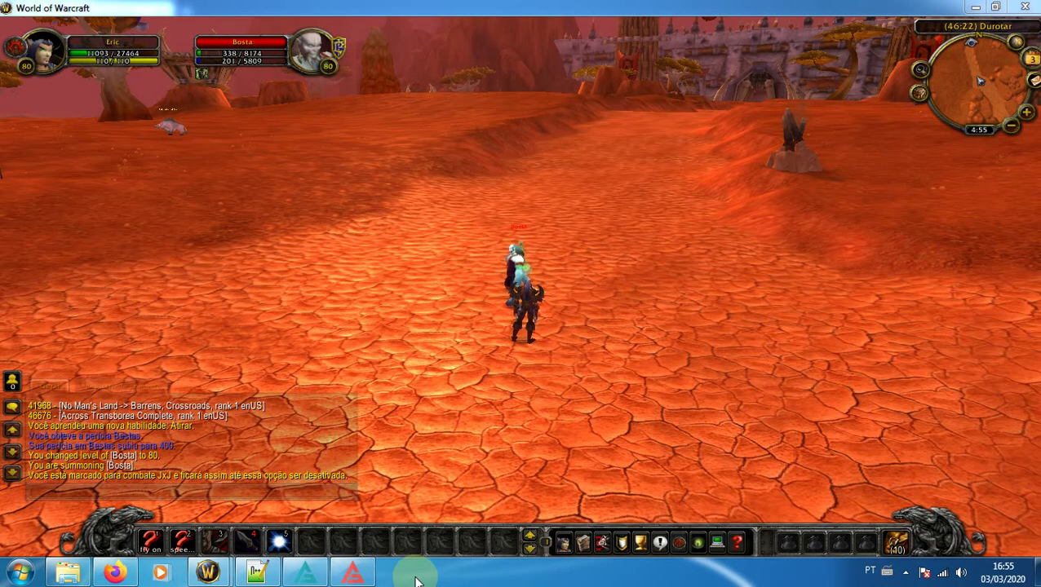
click(574, 365)
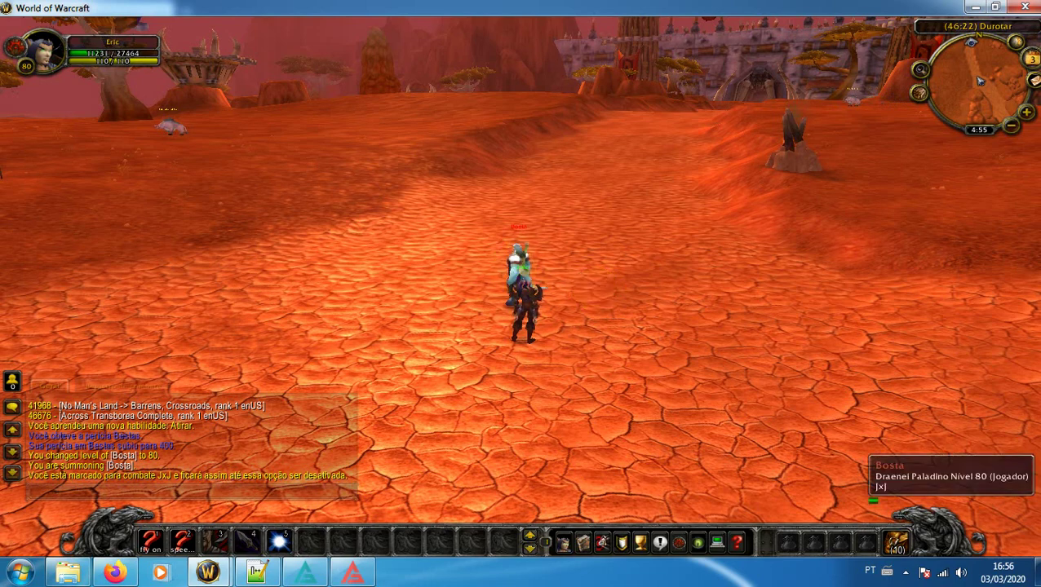
right_click(522, 278)
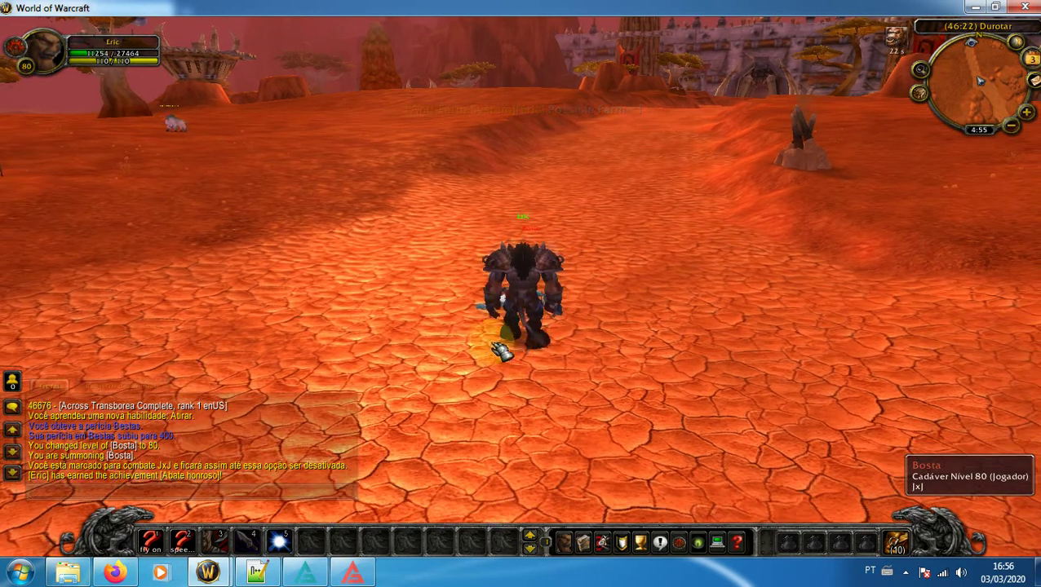
Target the dead paladin, bring it back with the .revive command and kill it again
click(500, 349)
key(Return)
text(.re)
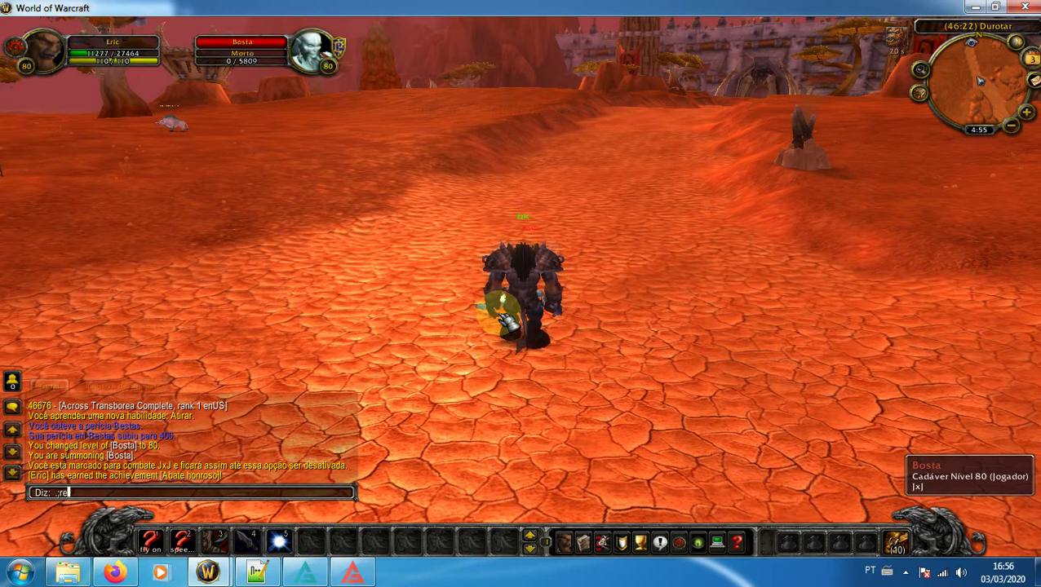
text(vive)
key(Return)
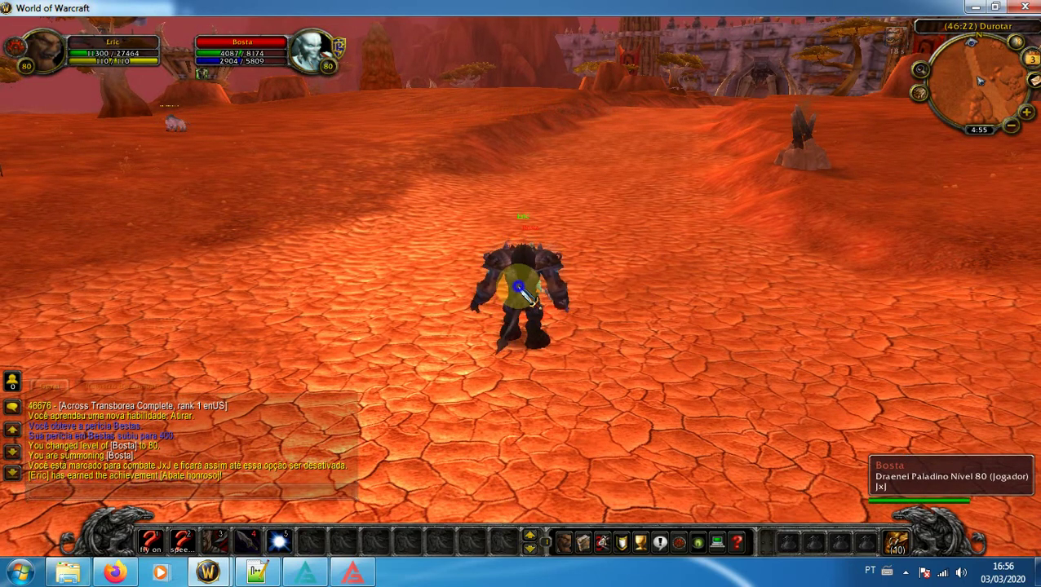
right_click(519, 288)
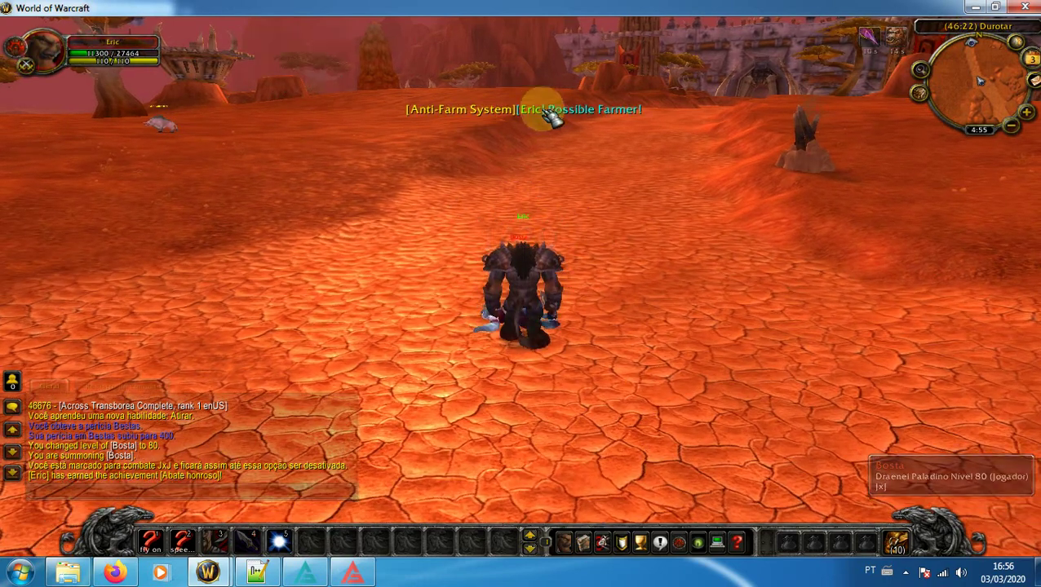
key(w)
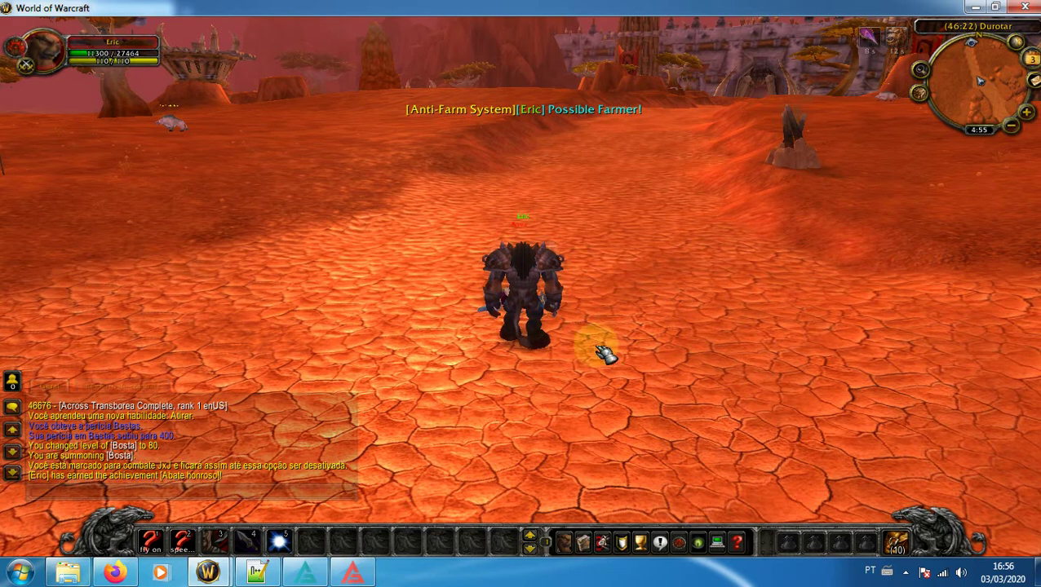
Exit World of Warcraft and minimise the File Explorer and Firefox windows to reach the desktop
key(Escape)
click(531, 320)
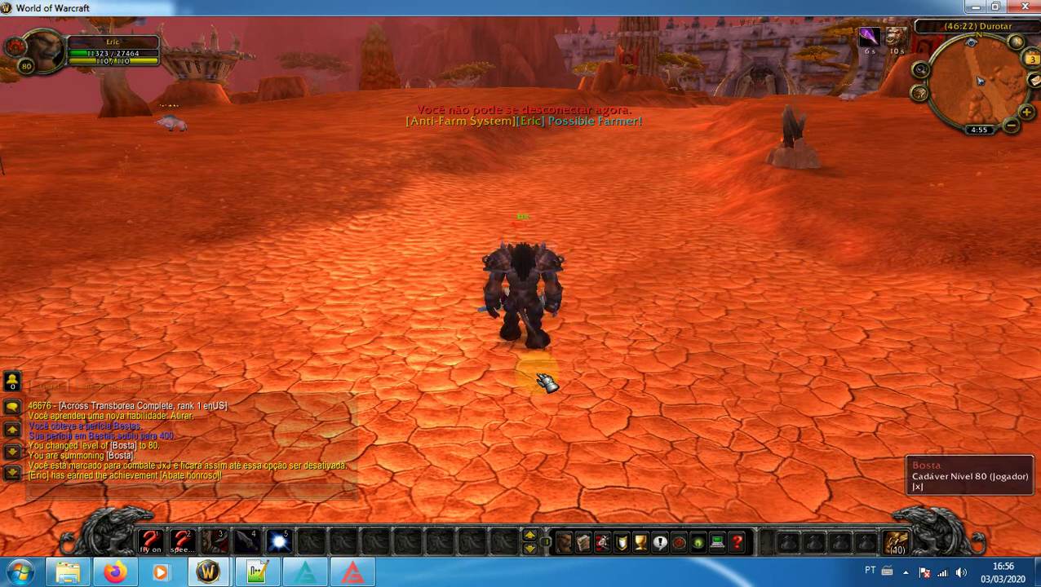
key(Escape)
click(548, 328)
click(223, 578)
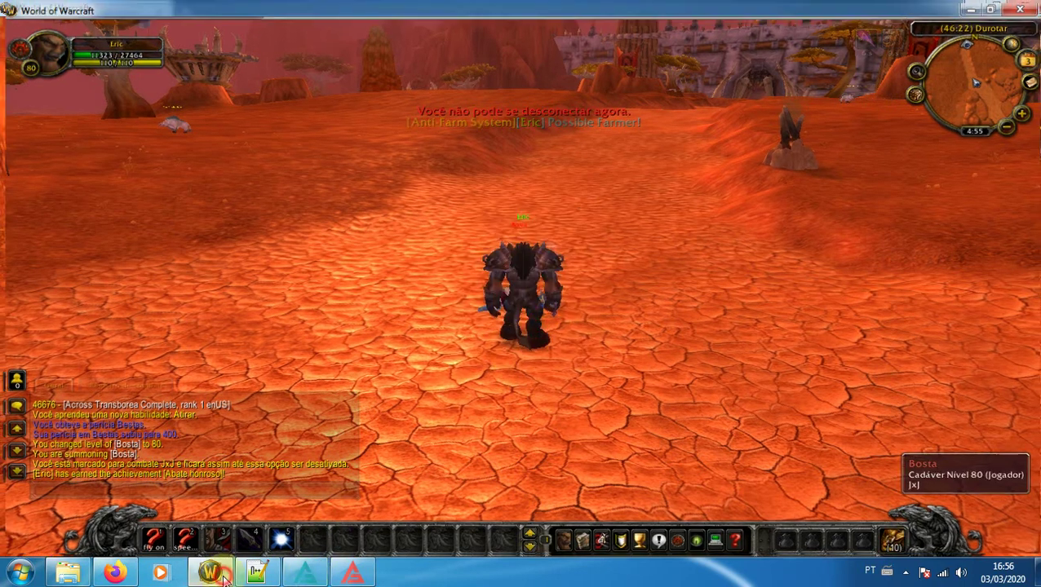
click(1032, 7)
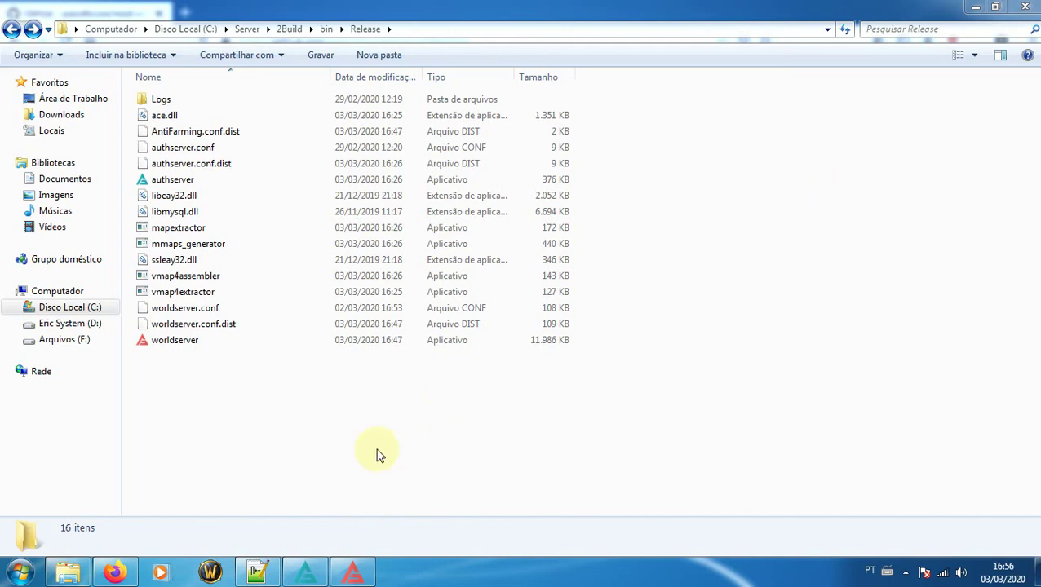
click(977, 8)
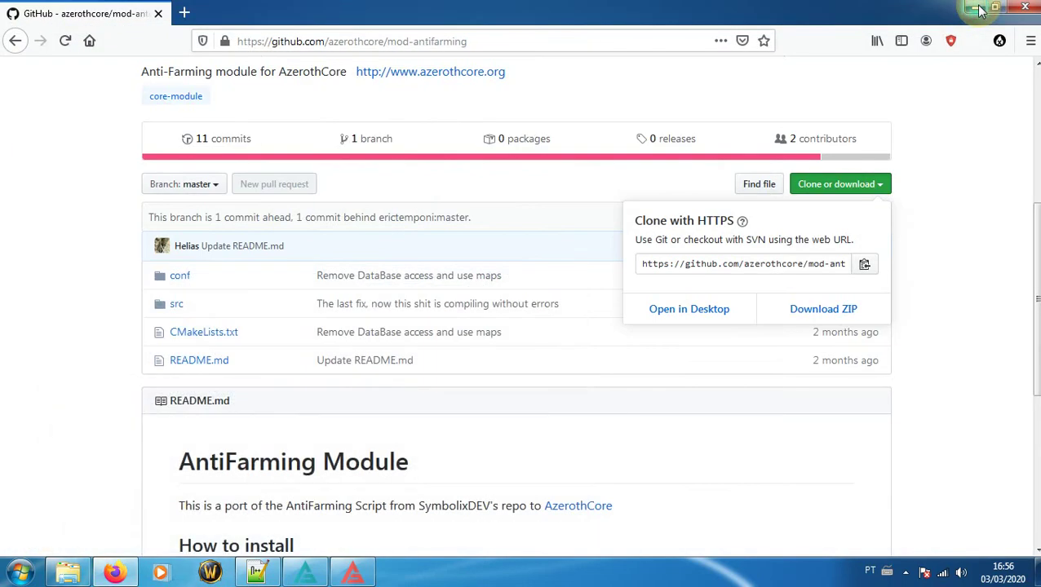
click(978, 8)
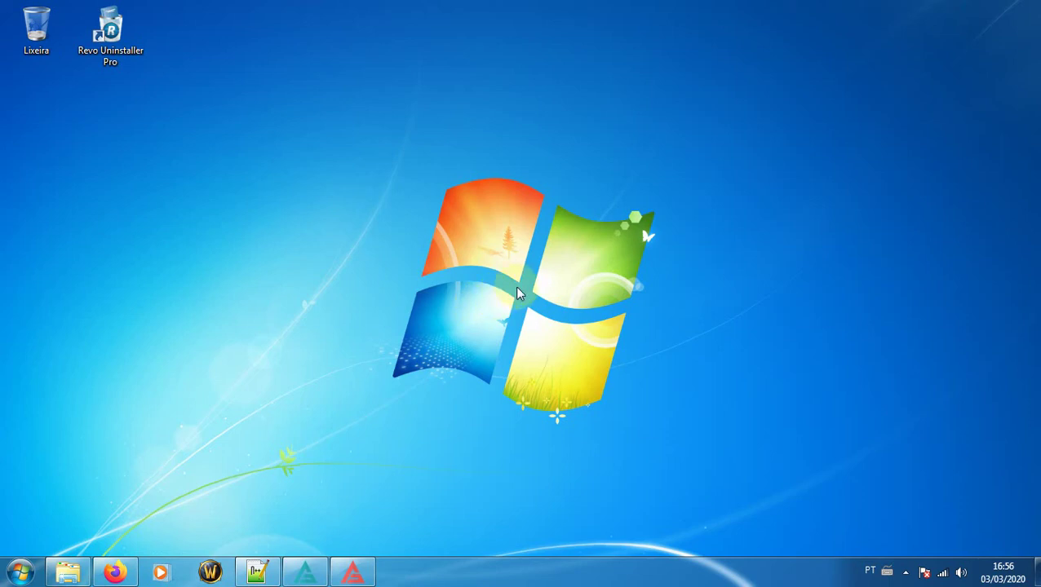